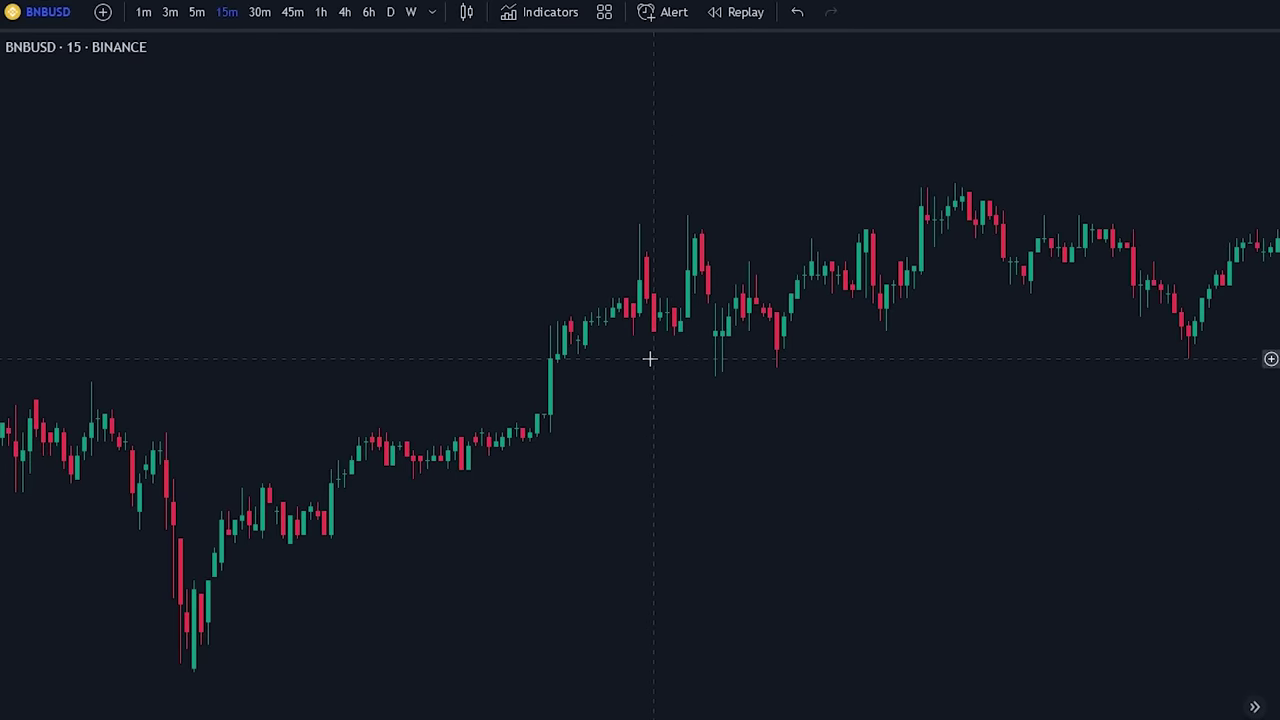
Search the indicators for 'breakout' to find Breakout Probability (Expo), then close the dialog
{"action": "left_click", "coordinate": [527, 14]}
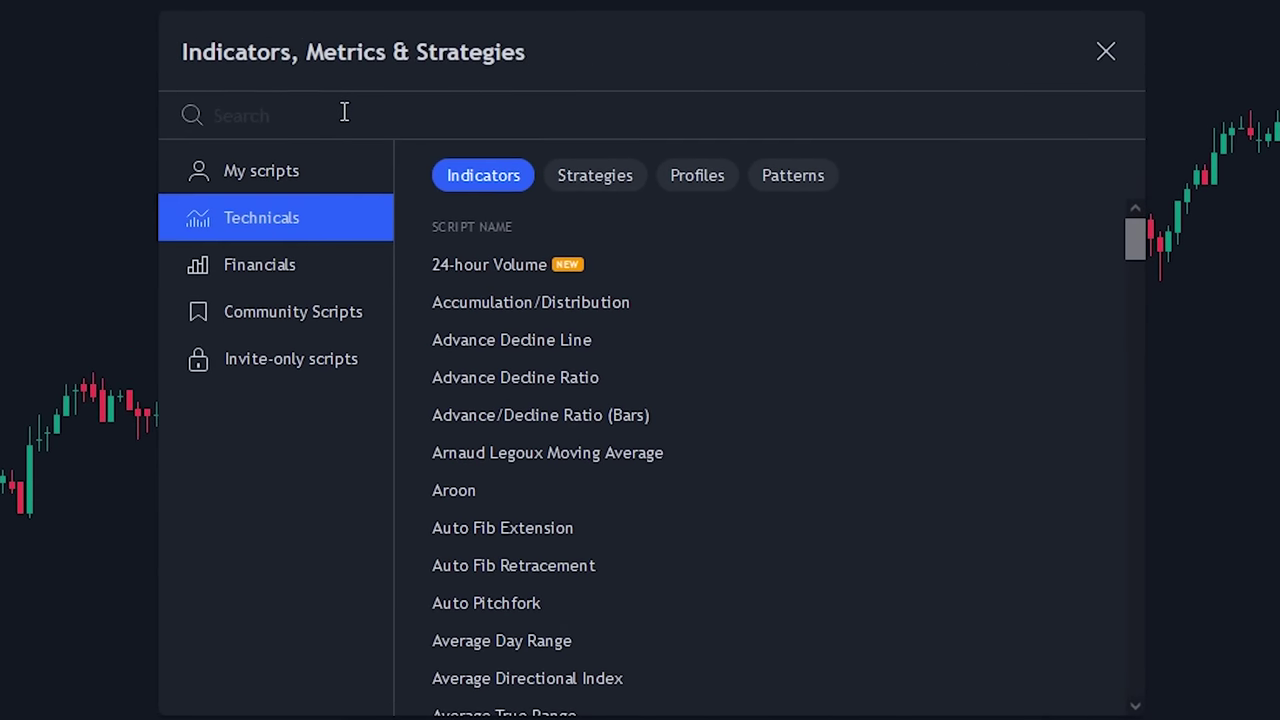
{"action": "type", "text": "breakout"}
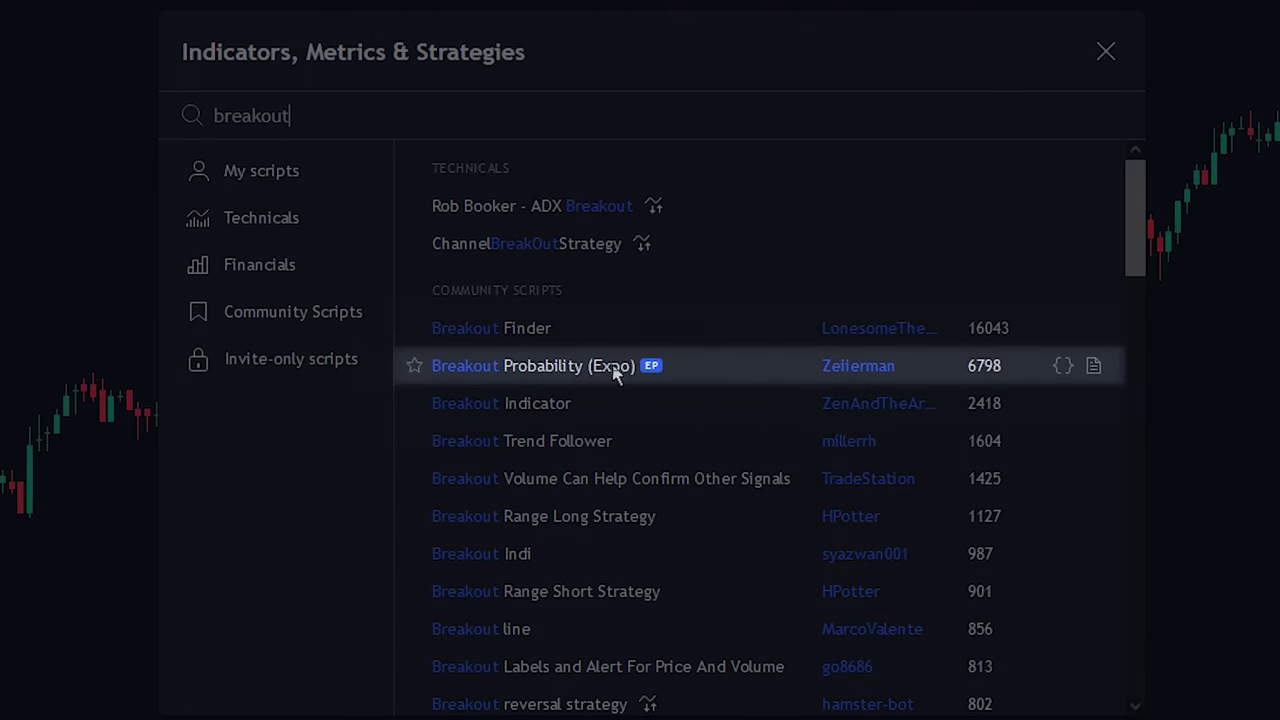
{"action": "key", "text": "ctrl+a"}
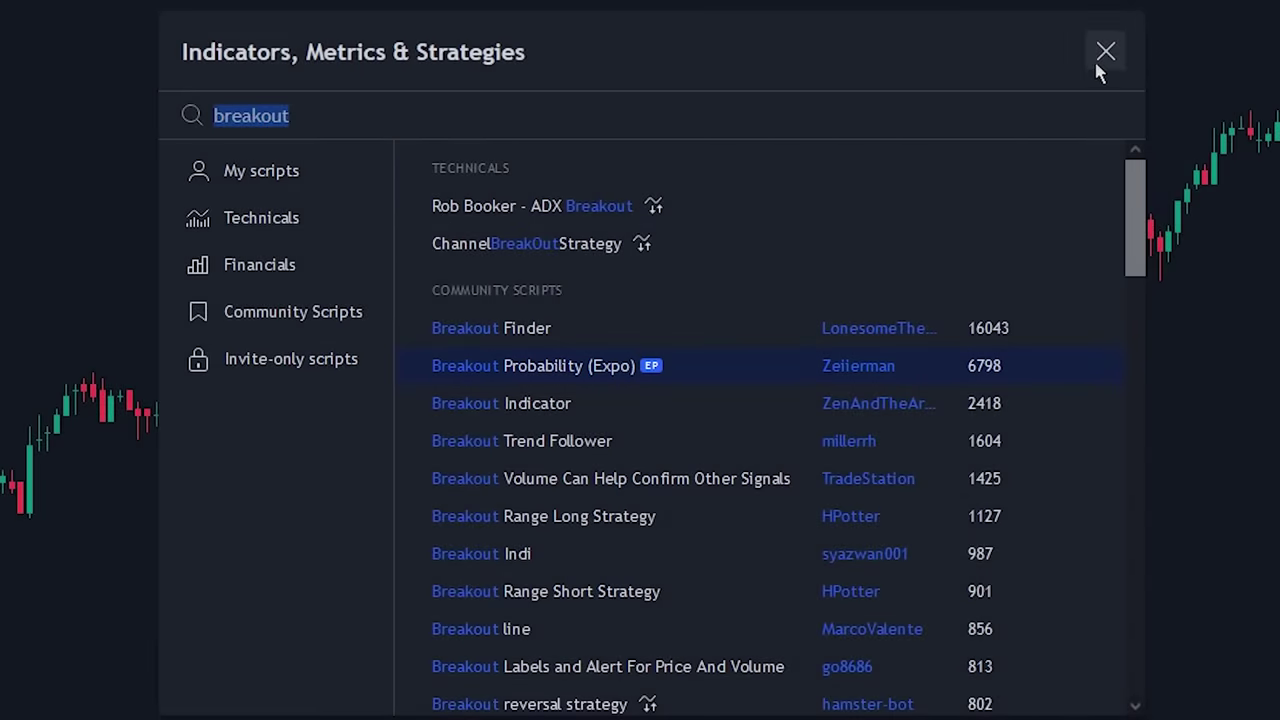
{"action": "left_click", "coordinate": [1103, 55]}
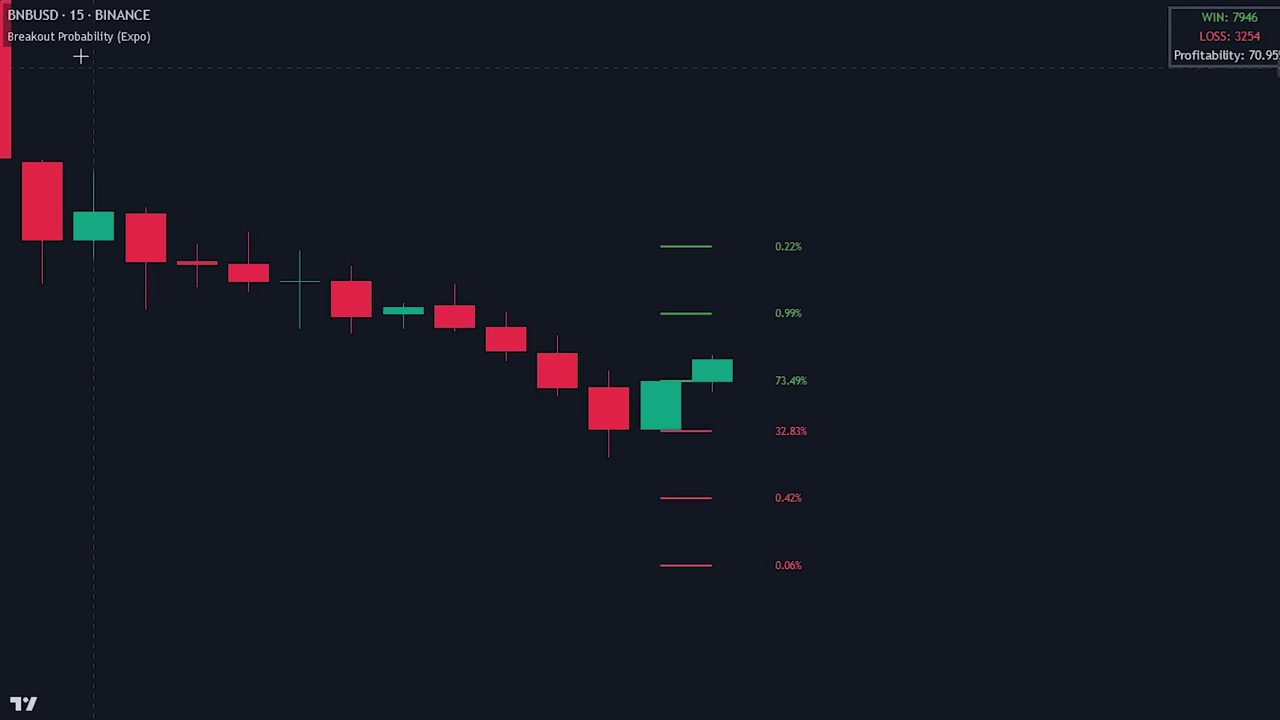
Set the Breakout Probability (Expo) Percentage Step to 0.5
{"action": "left_click", "coordinate": [190, 38]}
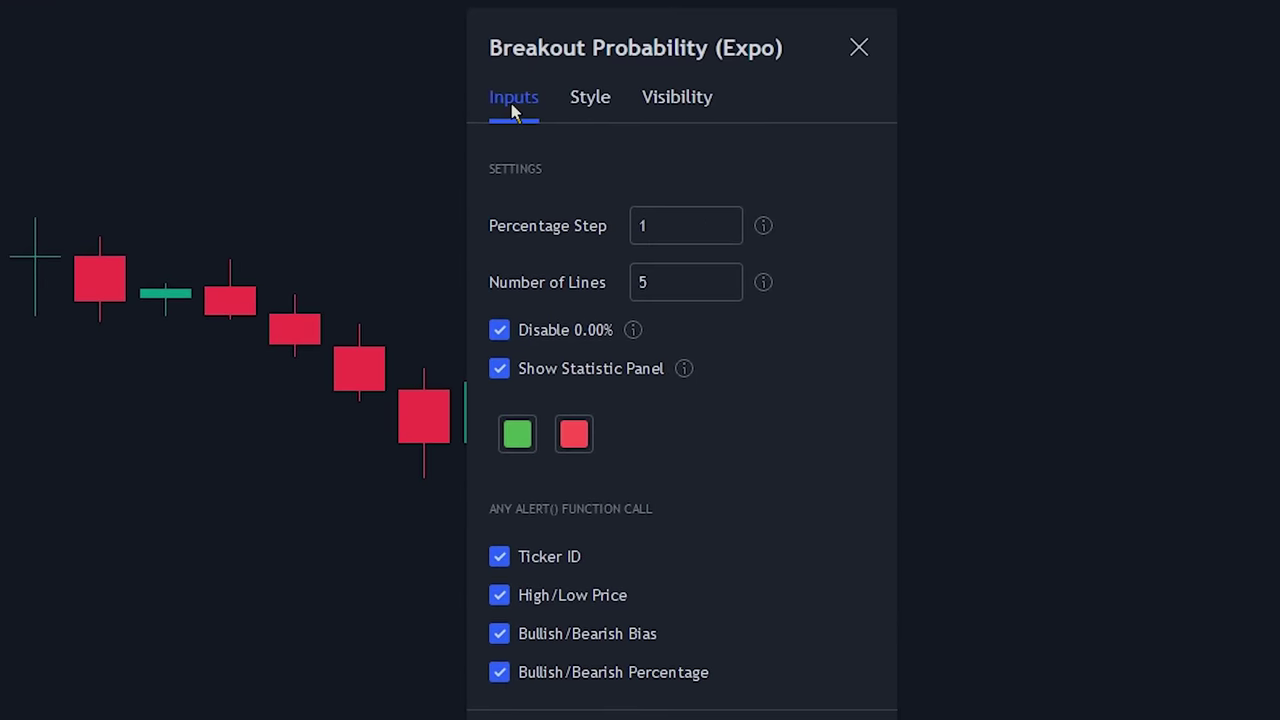
{"action": "left_click_drag", "start_coordinate": [562, 58], "coordinate": [283, 62]}
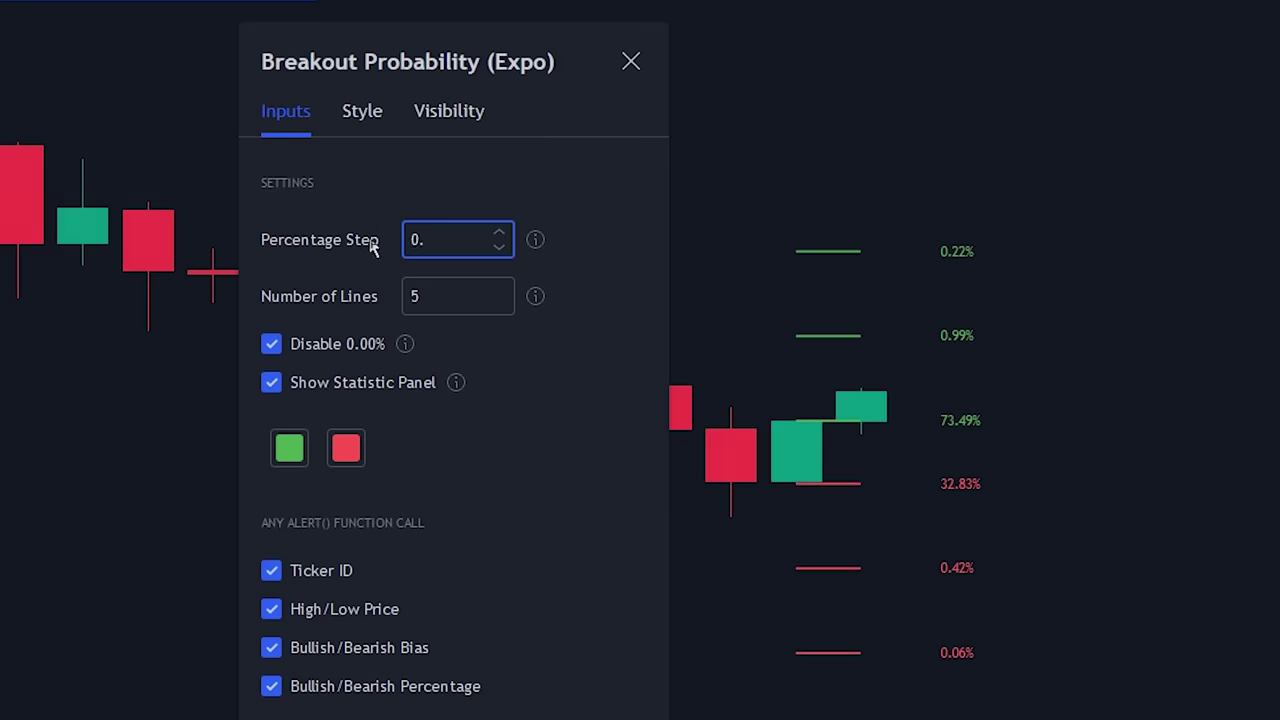
{"action": "key", "text": "BackSpace"}
{"action": "type", "text": "5"}
{"action": "left_click", "coordinate": [559, 209]}
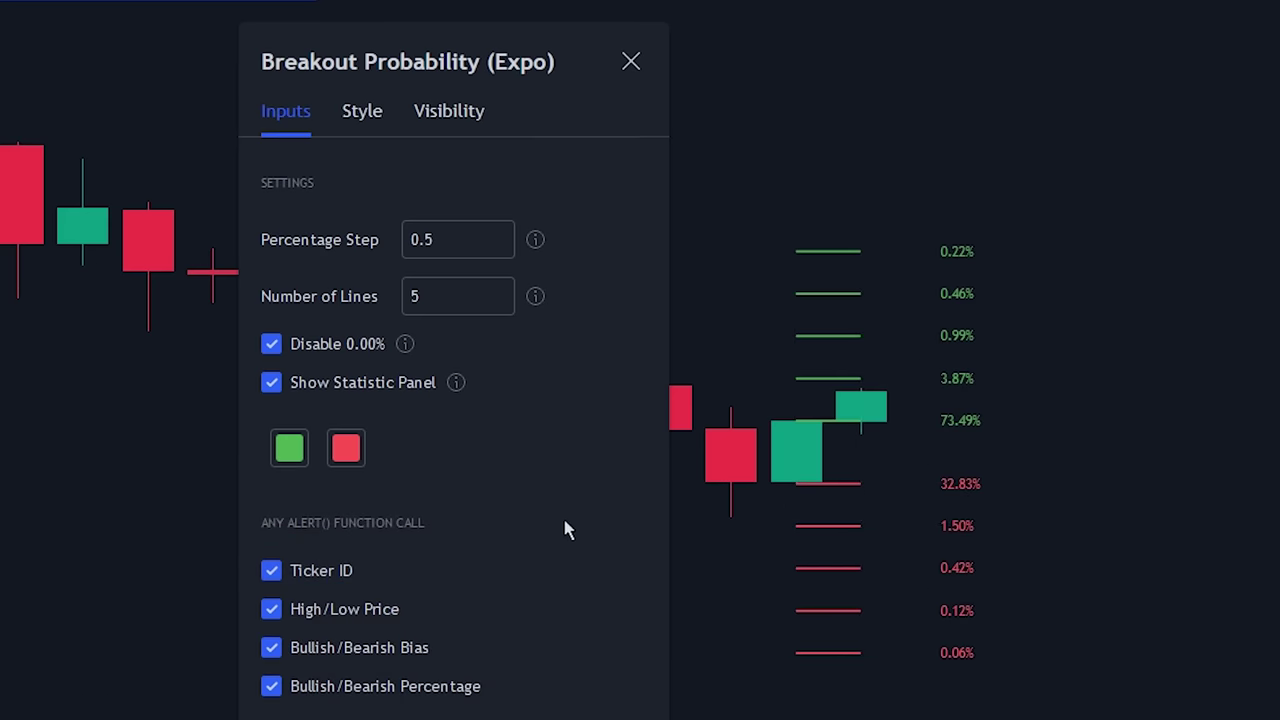
Change the indicator's Number of Lines to 5
{"action": "double_click", "coordinate": [414, 297]}
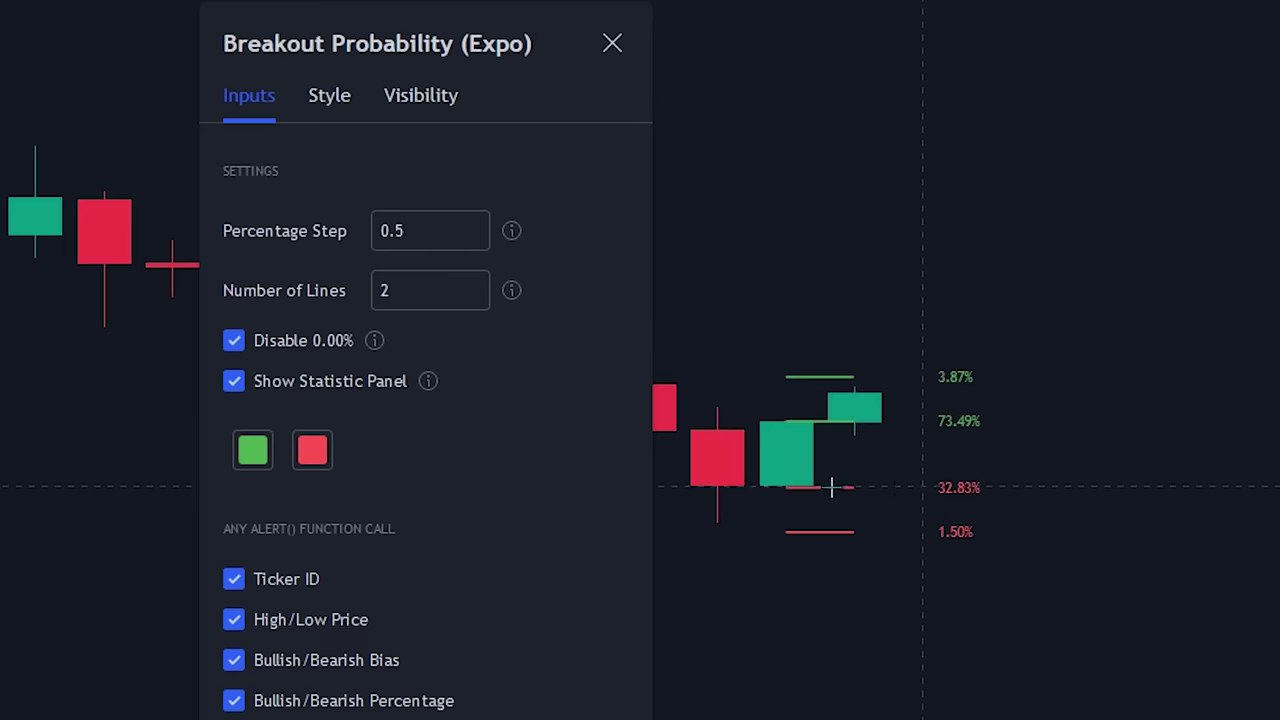
{"action": "double_click", "coordinate": [417, 285]}
{"action": "type", "text": "5"}
{"action": "left_click", "coordinate": [286, 296]}
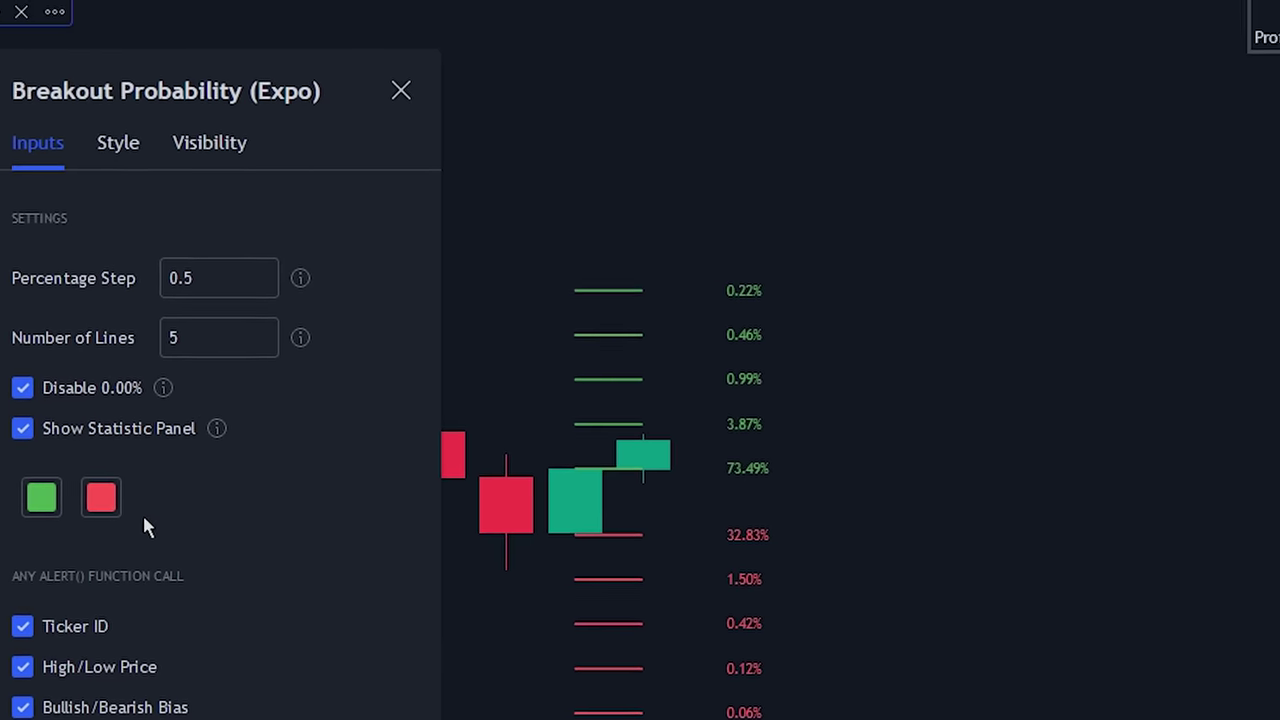
Toggle the statistic panel option and reset the indicator settings to defaults
{"action": "left_click", "coordinate": [20, 459]}
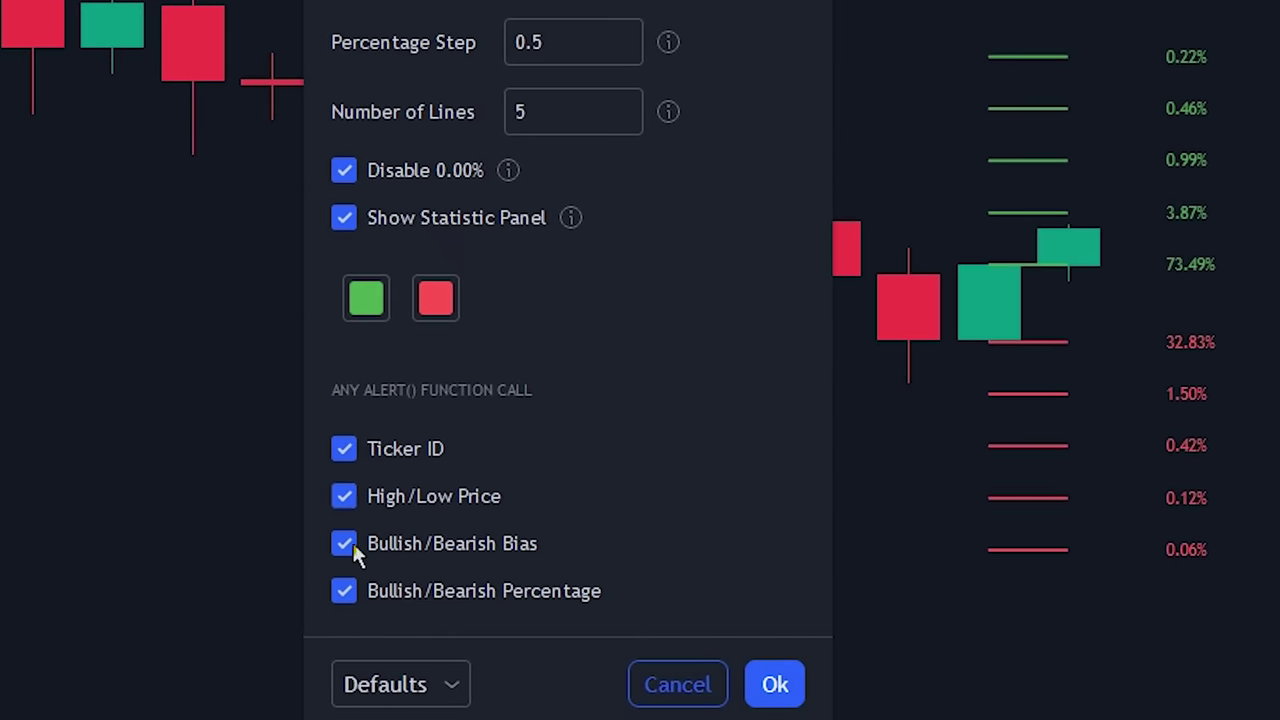
{"action": "left_click", "coordinate": [345, 700]}
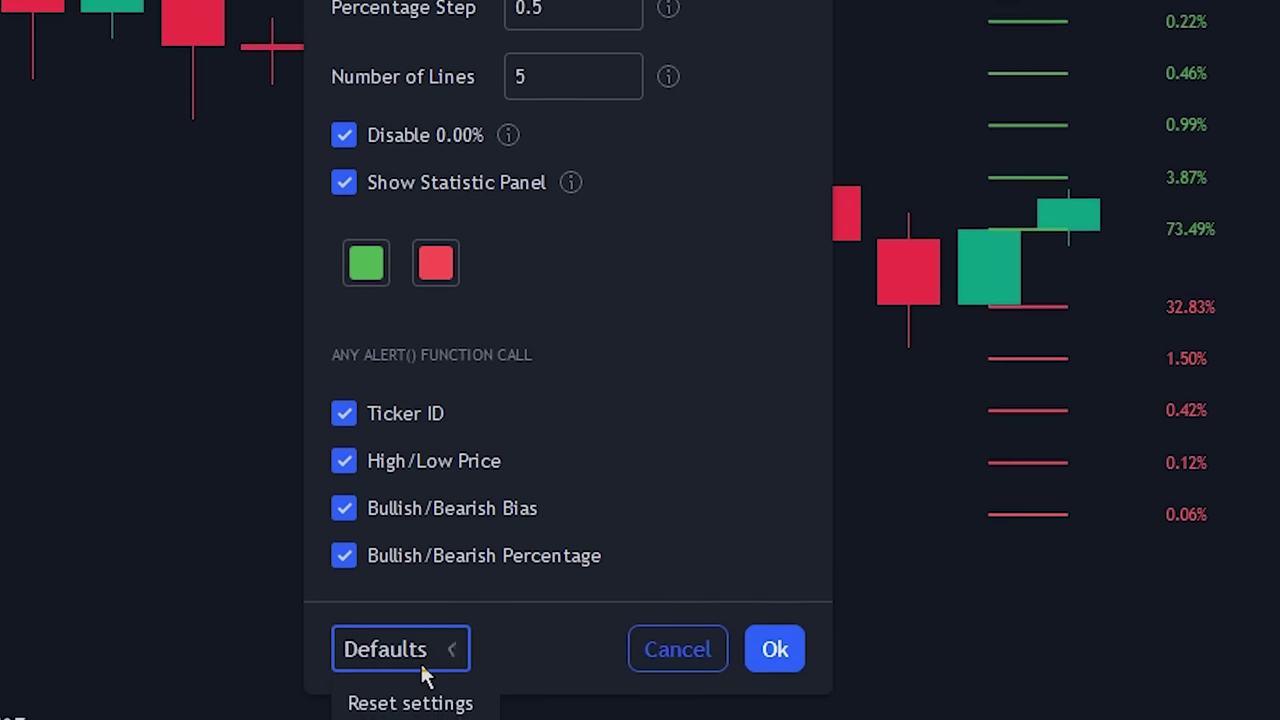
{"action": "left_click", "coordinate": [420, 657]}
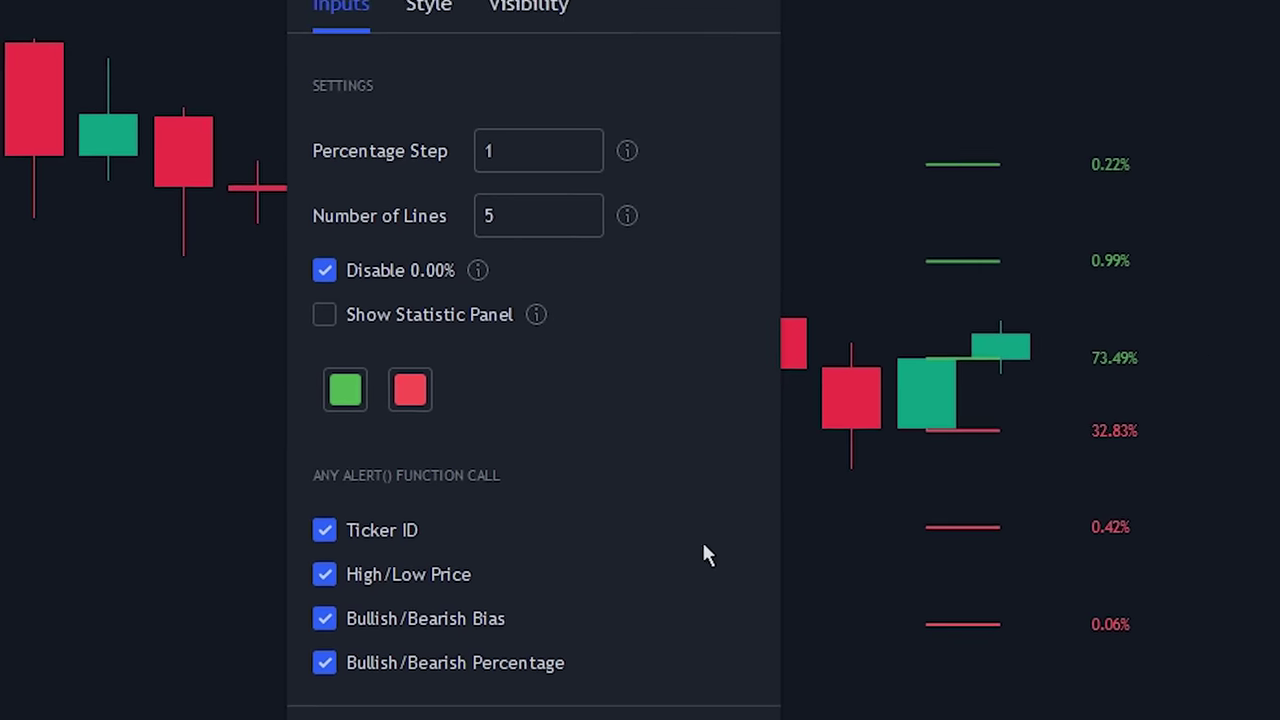
Apply the settings and pan to the latest candles, showing levels of 33.29% up and 70.11% down
{"action": "left_click", "coordinate": [523, 662]}
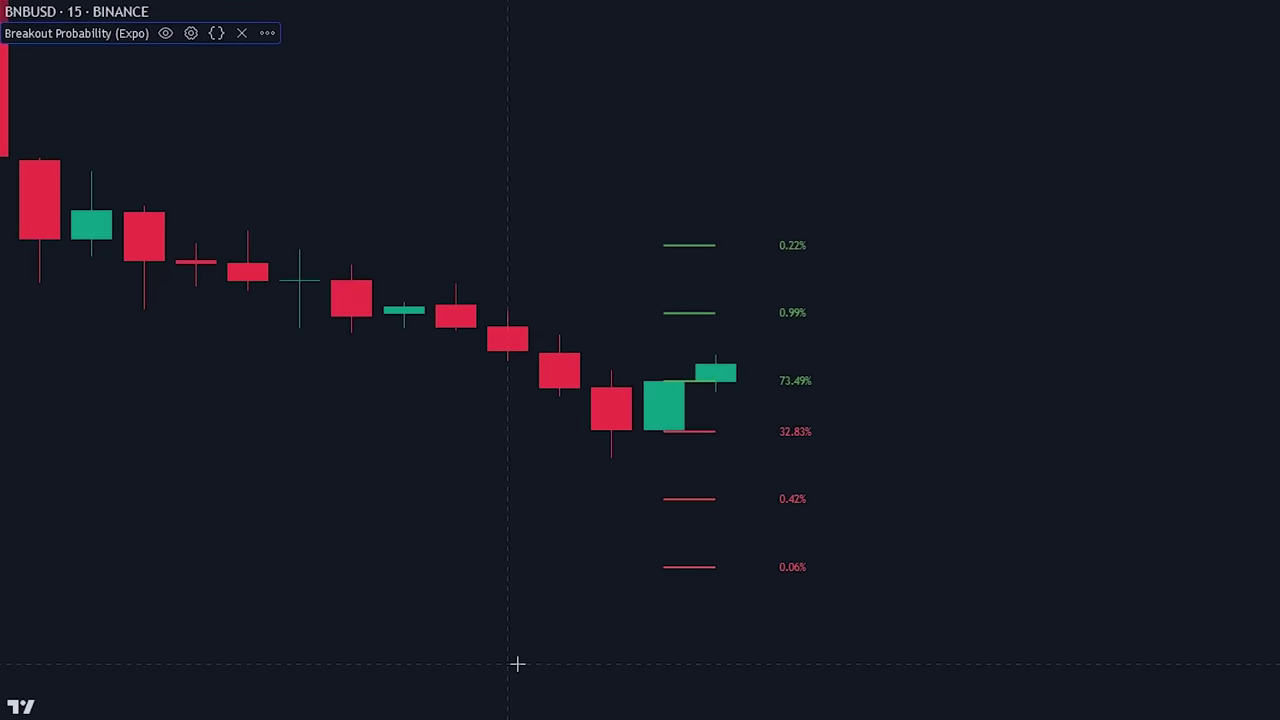
{"action": "scroll", "coordinate": [972, 547], "scroll_direction": "down", "scroll_amount": 2}
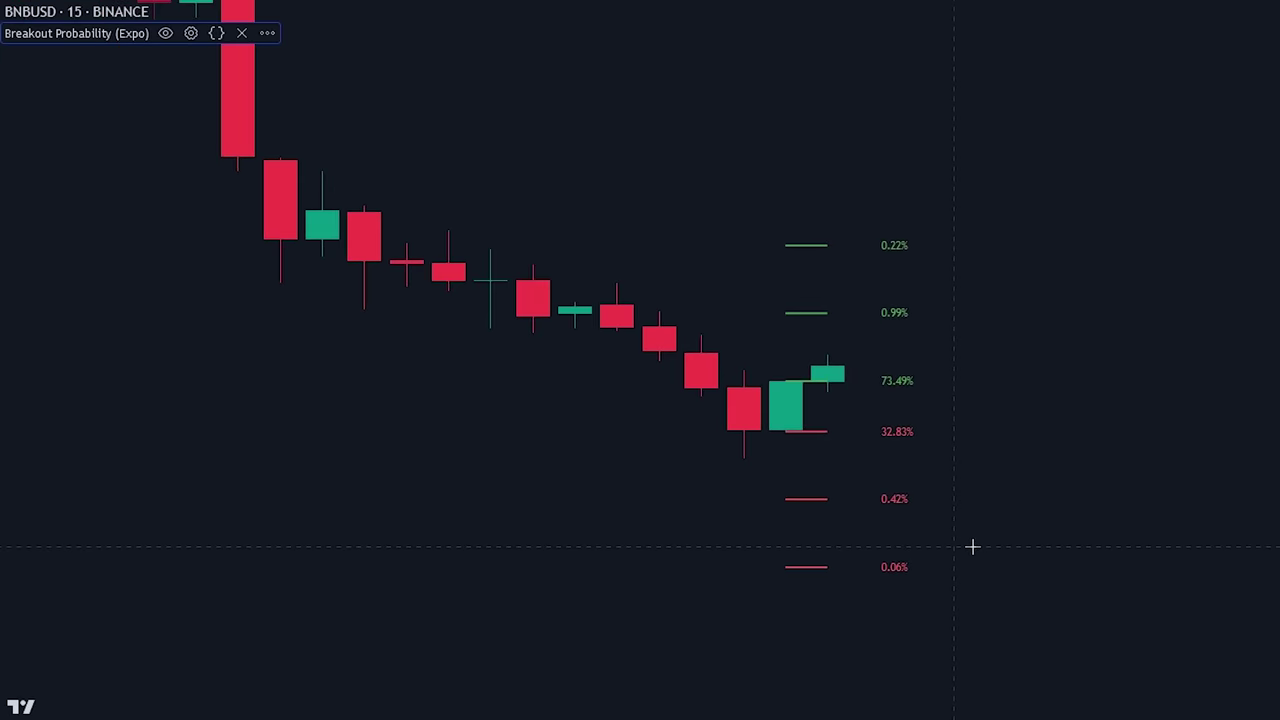
{"action": "left_click_drag", "start_coordinate": [969, 432], "coordinate": [631, 430]}
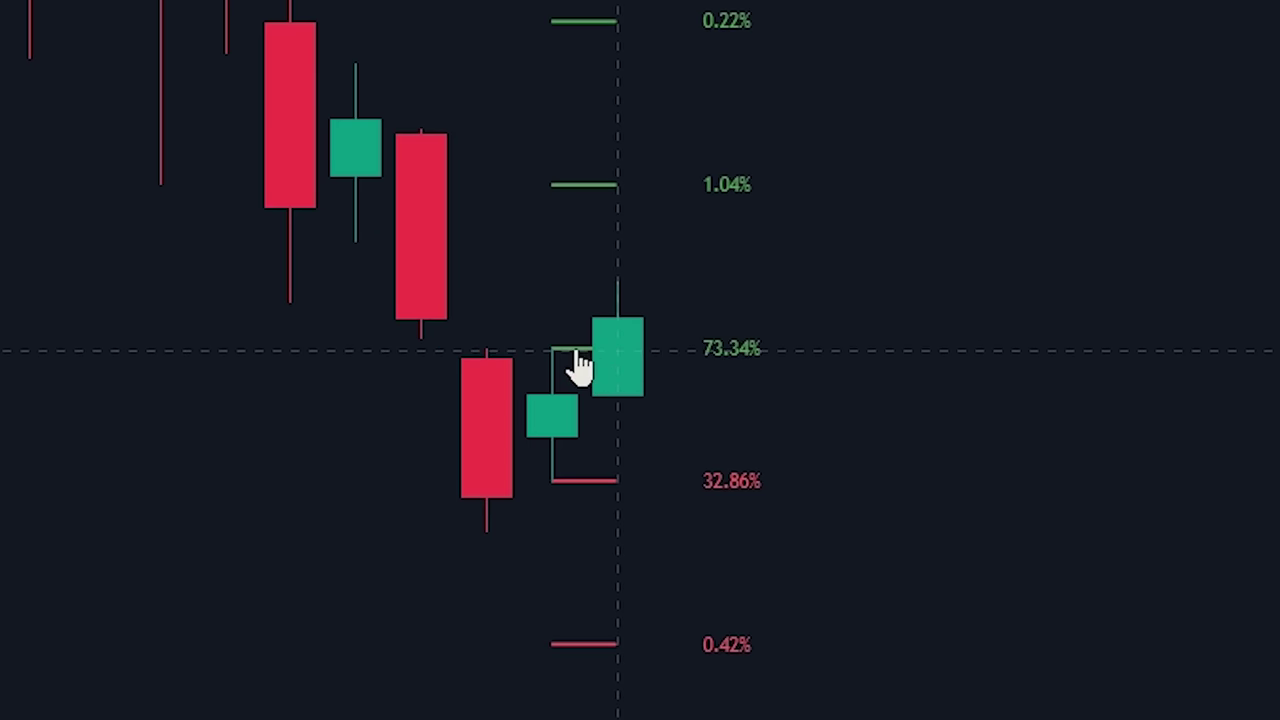
{"action": "left_click", "coordinate": [543, 411]}
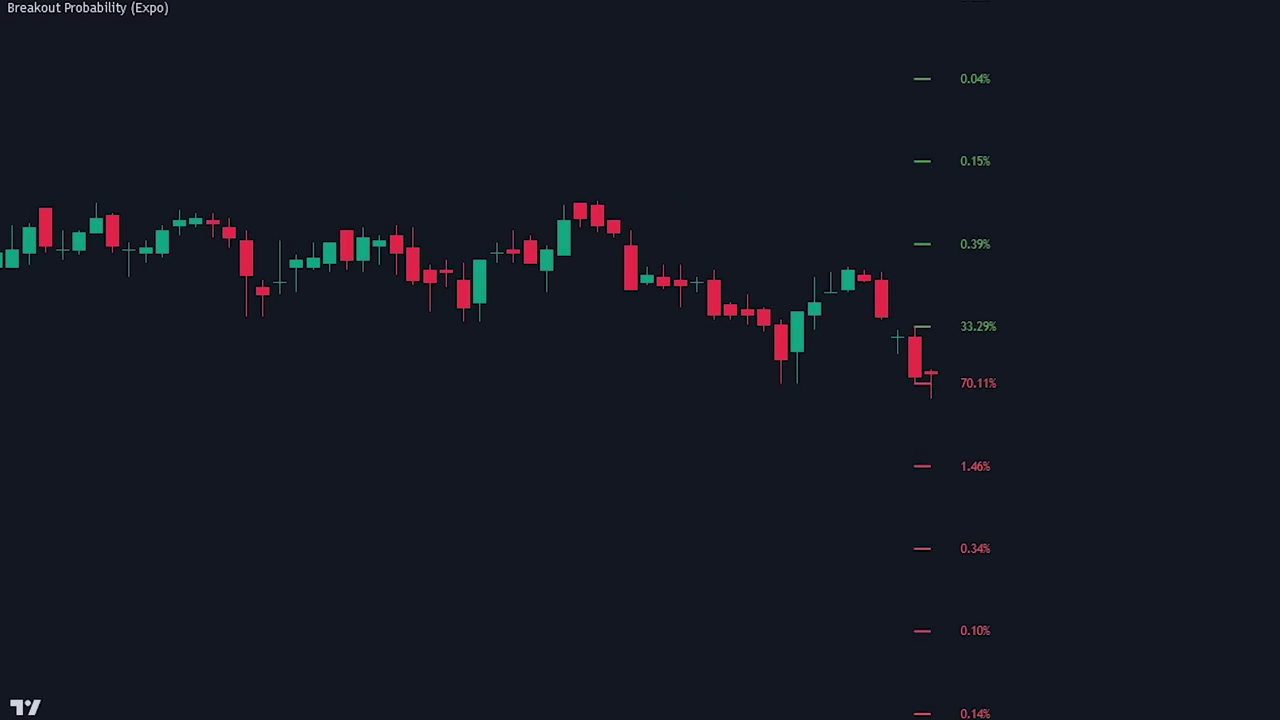
Draw a short position at the latest candle with its stop raised above entry
{"action": "left_click", "coordinate": [40, 252]}
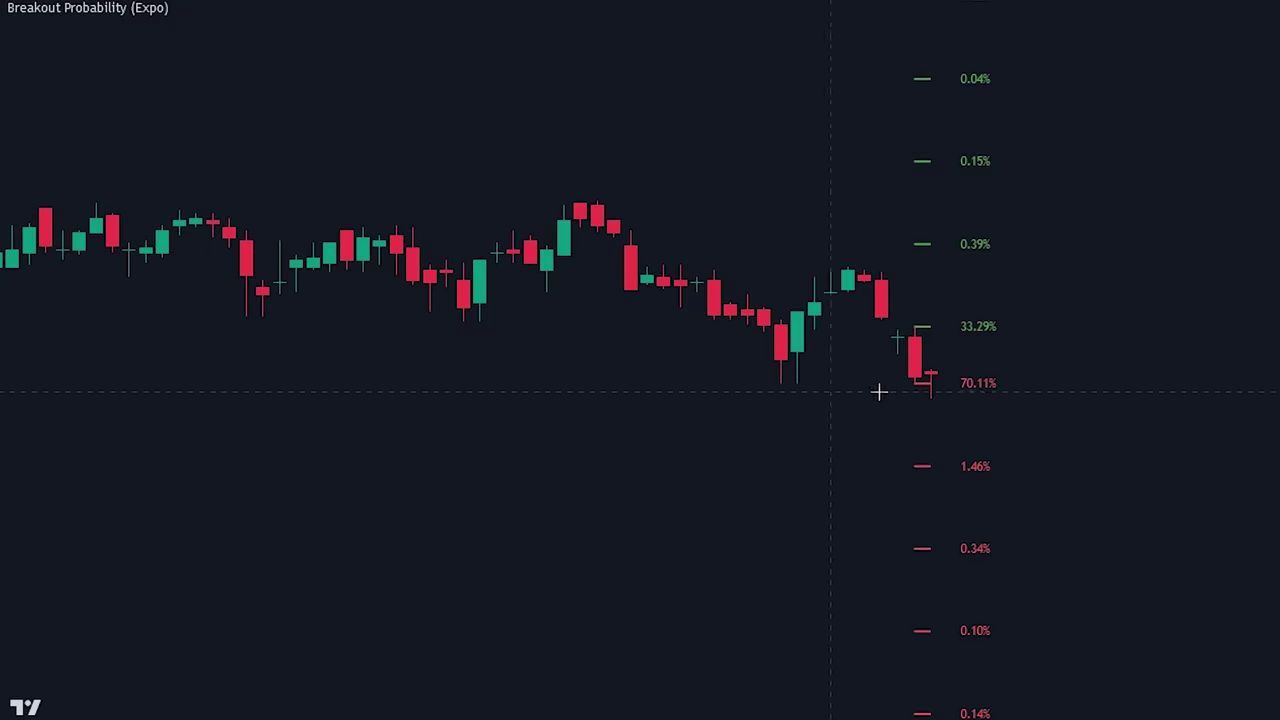
{"action": "left_click", "coordinate": [947, 374]}
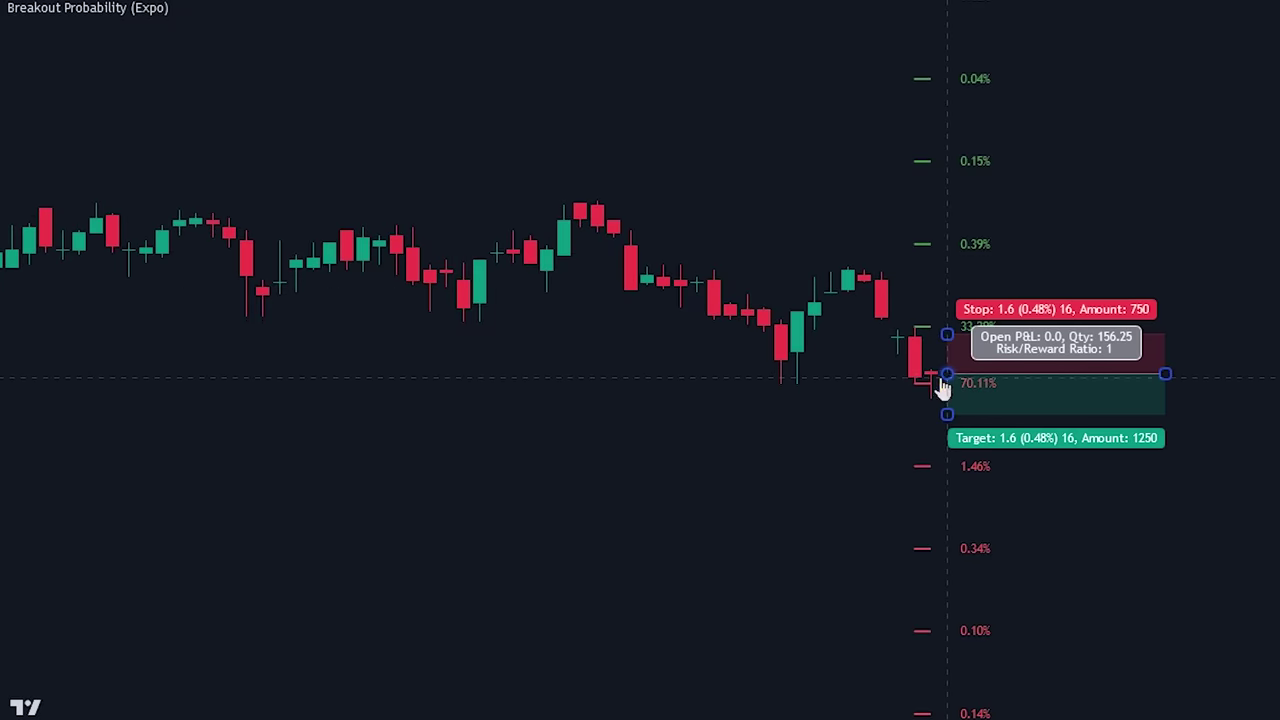
{"action": "left_click_drag", "start_coordinate": [950, 335], "coordinate": [951, 283]}
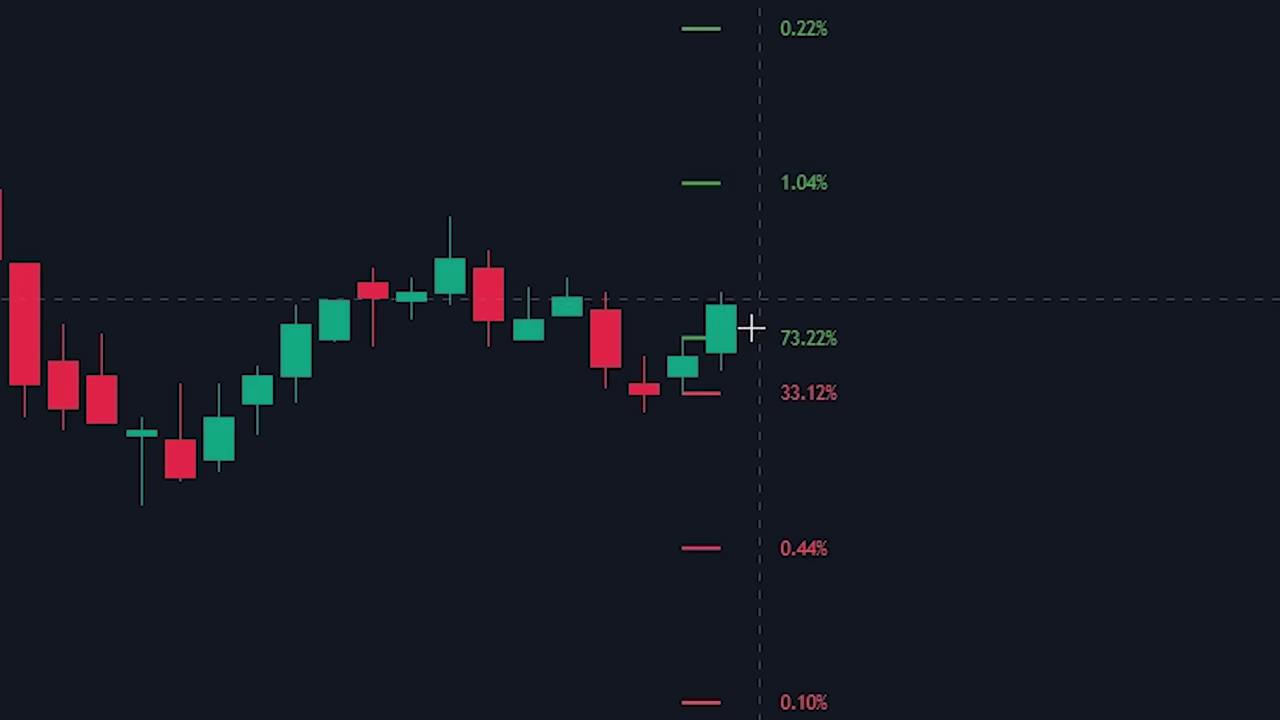
Place a long position on the latest green candle with its stop lowered to about 2.59%
{"action": "left_click_drag", "start_coordinate": [1089, 551], "coordinate": [1126, 500]}
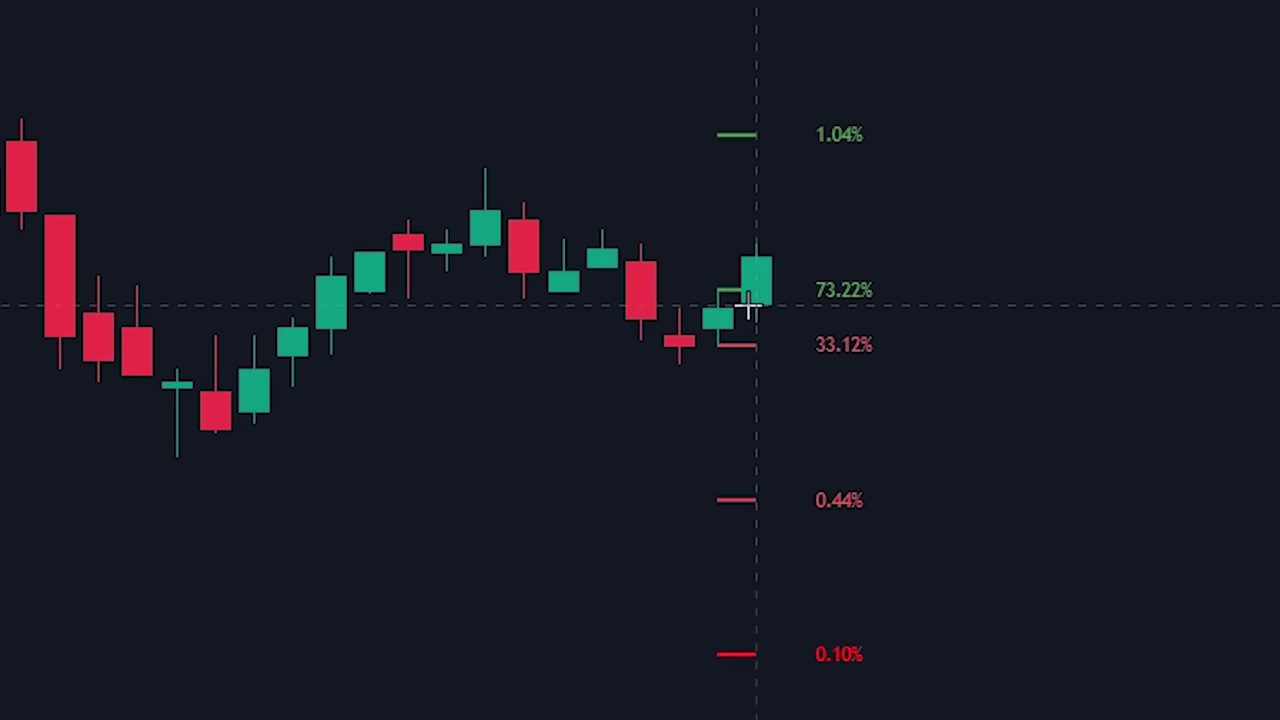
{"action": "left_click", "coordinate": [750, 308]}
{"action": "left_click_drag", "start_coordinate": [732, 427], "coordinate": [783, 623]}
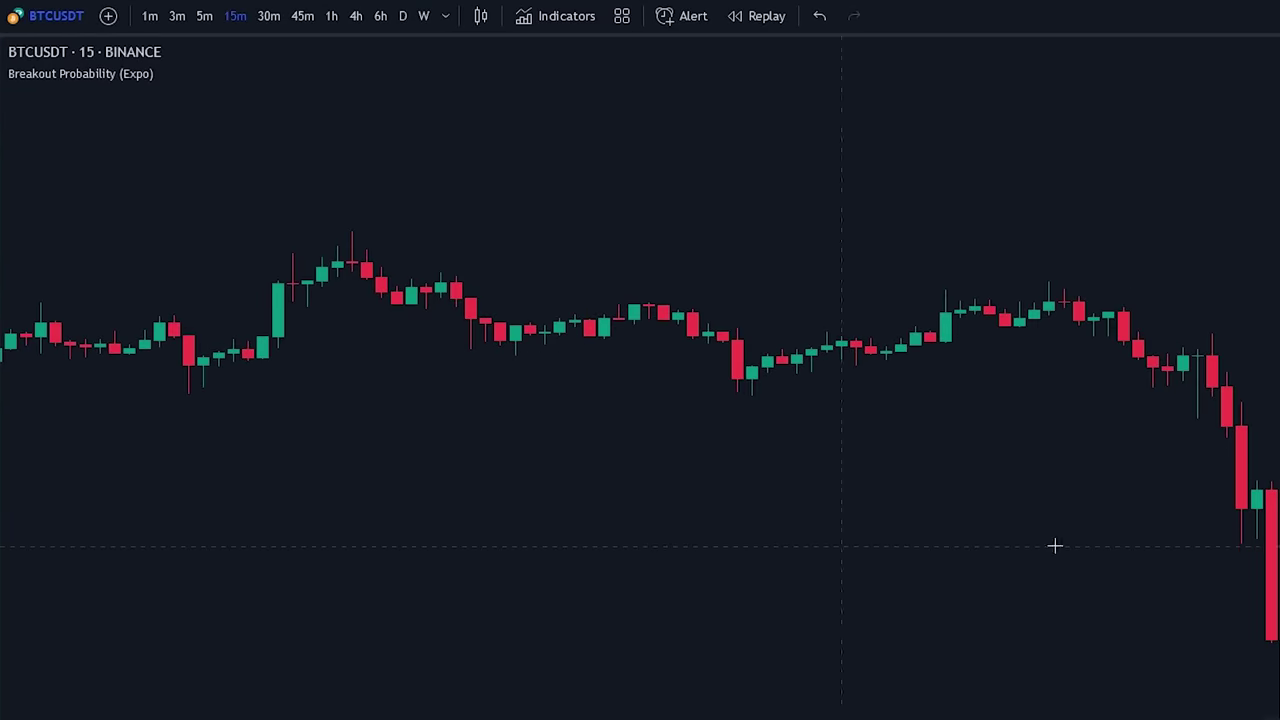
{"action": "scroll", "coordinate": [1077, 491], "scroll_direction": "up", "scroll_amount": 3}
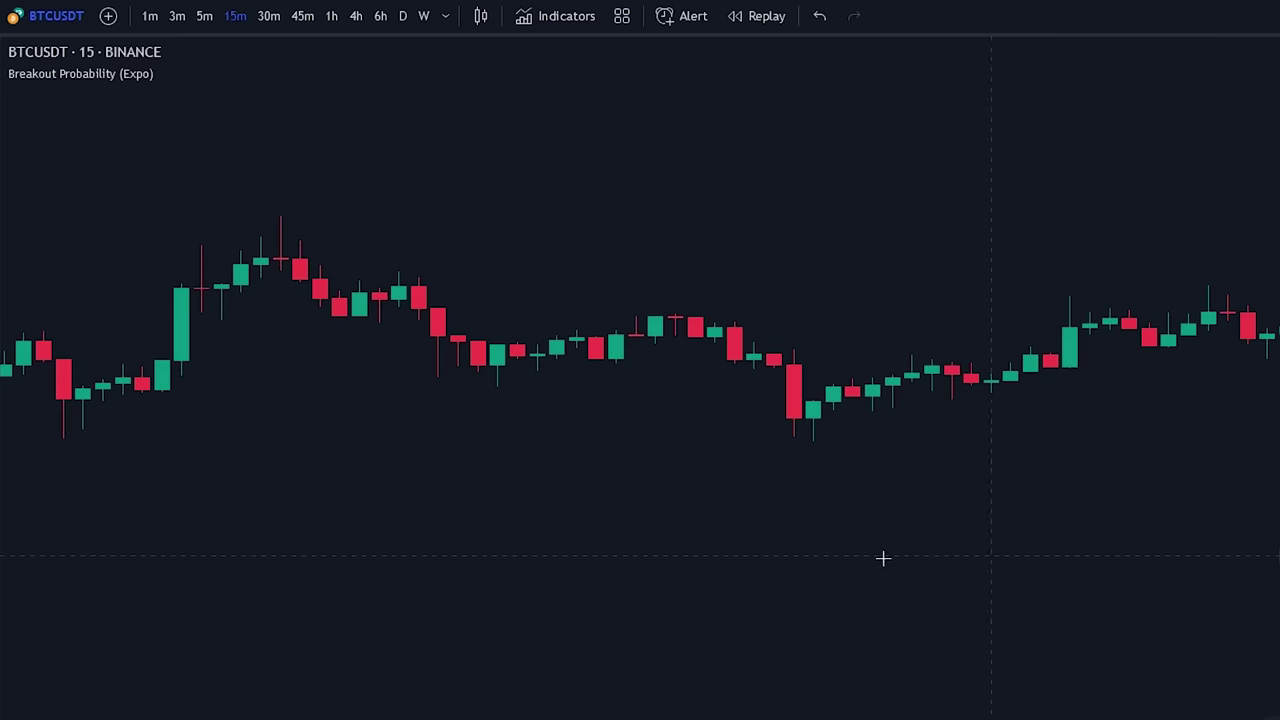
Add the 10 in 1 MAs indicator to the BTCUSDT chart
{"action": "left_click", "coordinate": [547, 20]}
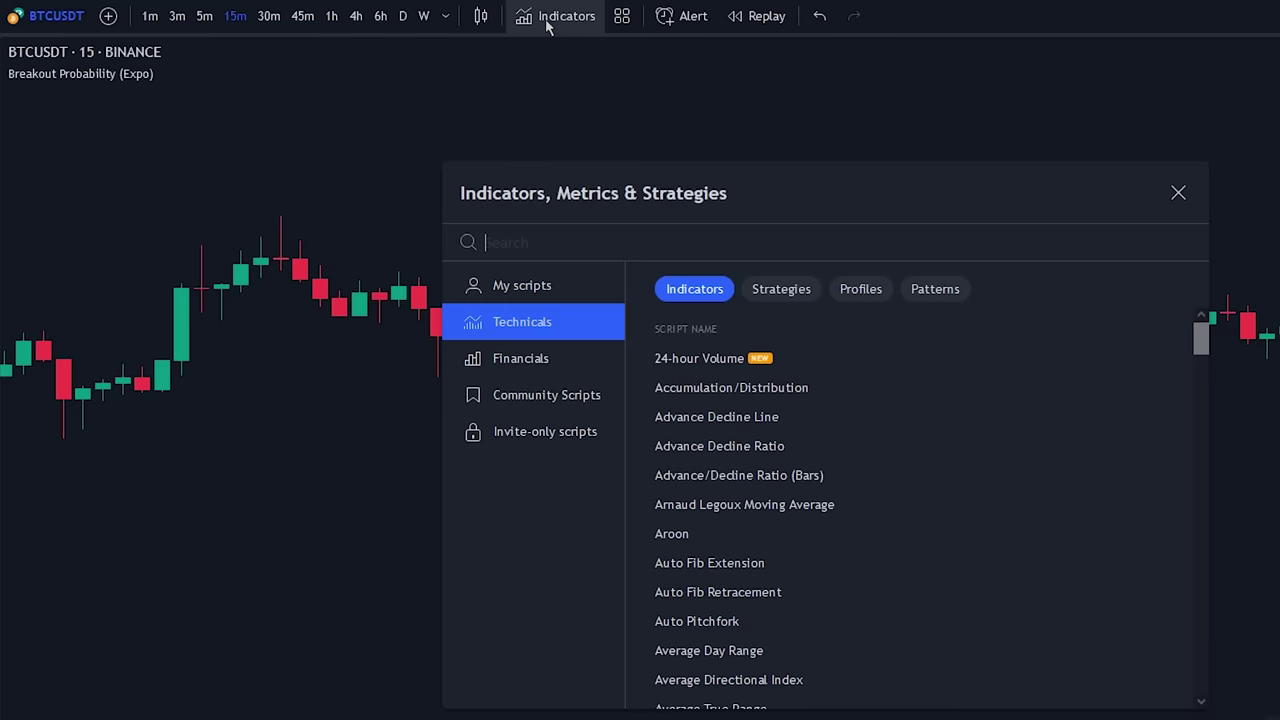
{"action": "type", "text": "10 in 1"}
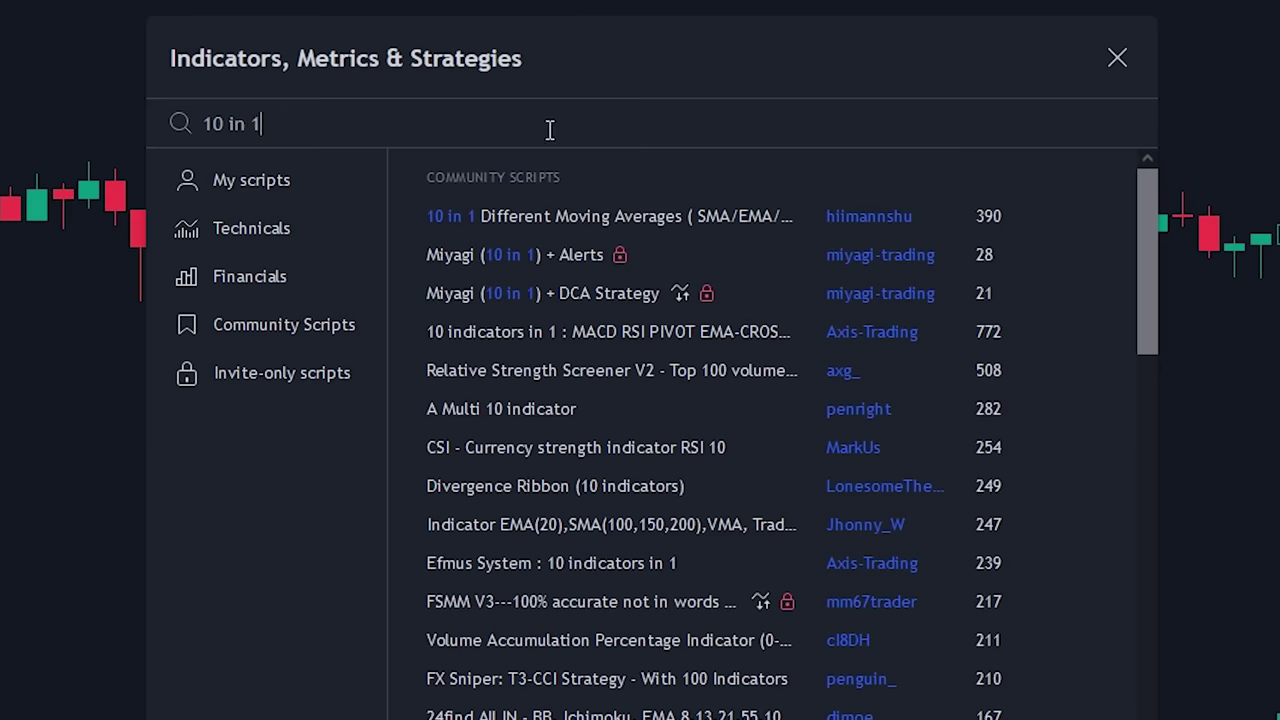
{"action": "left_click", "coordinate": [620, 225]}
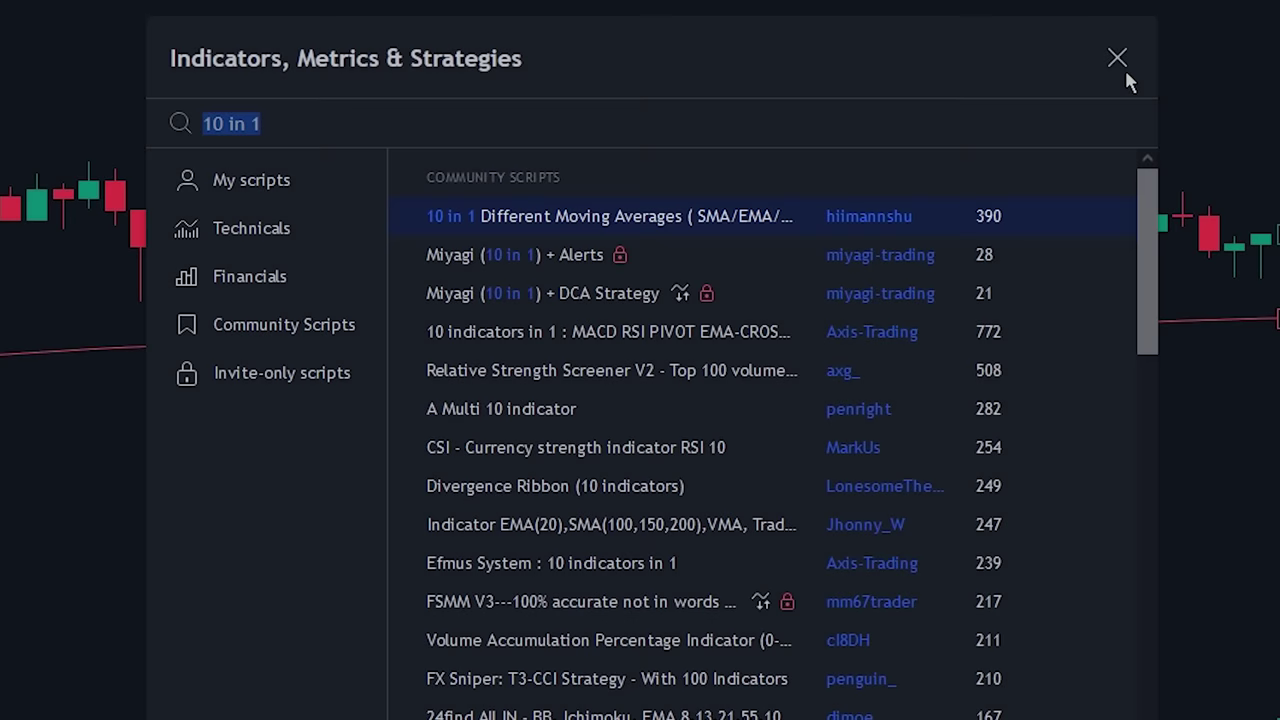
{"action": "left_click", "coordinate": [1118, 60]}
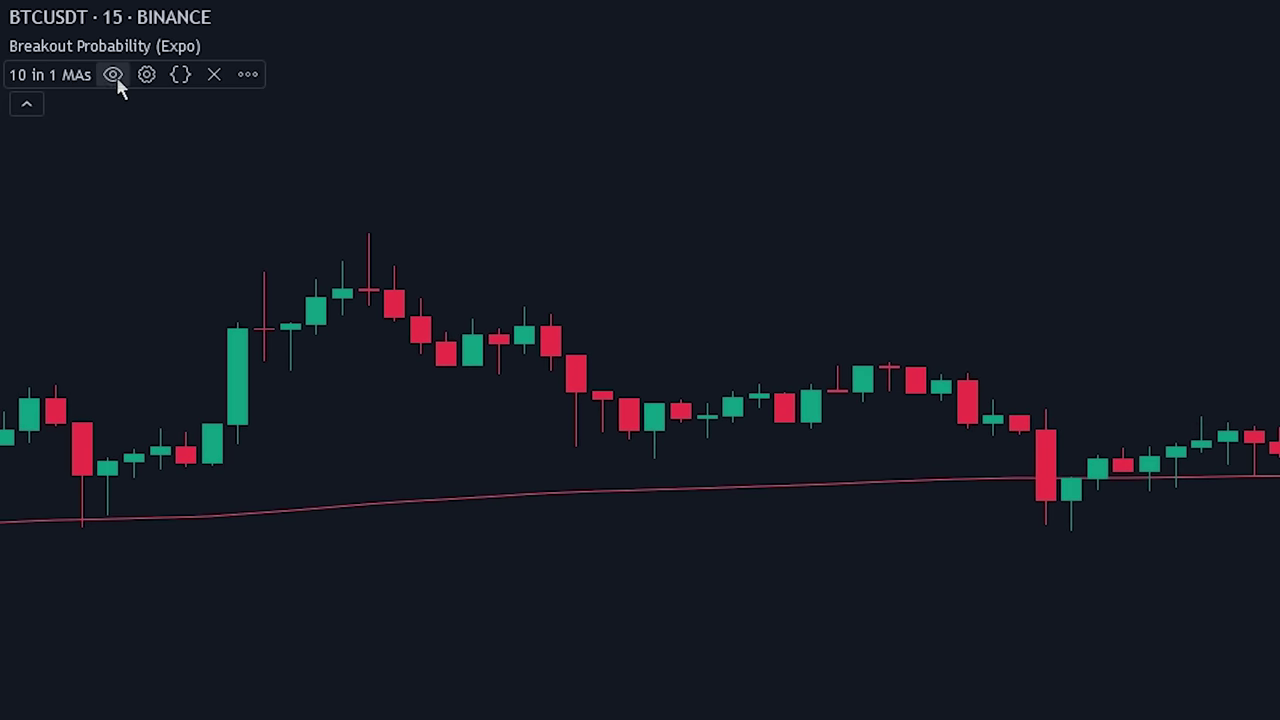
Switch MA 2 and MA 3 to EMA in the 10 in 1 MAs settings
{"action": "left_click", "coordinate": [147, 76]}
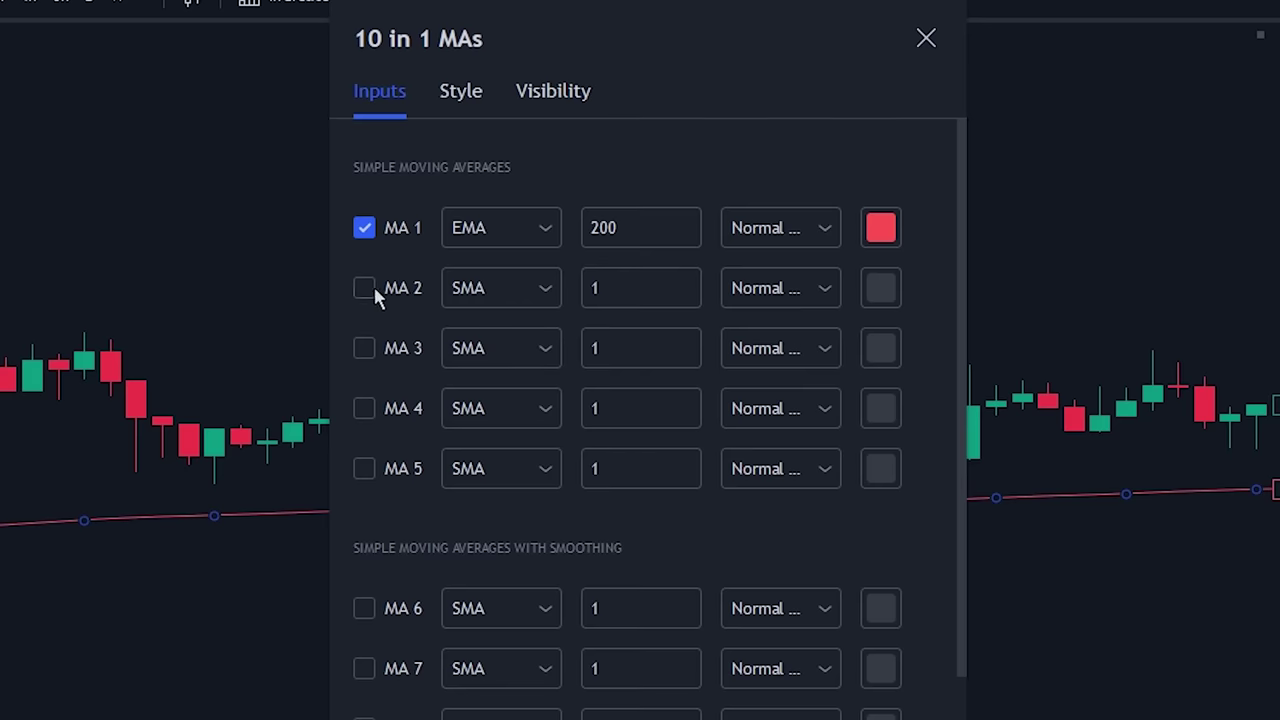
{"action": "left_click", "coordinate": [495, 290]}
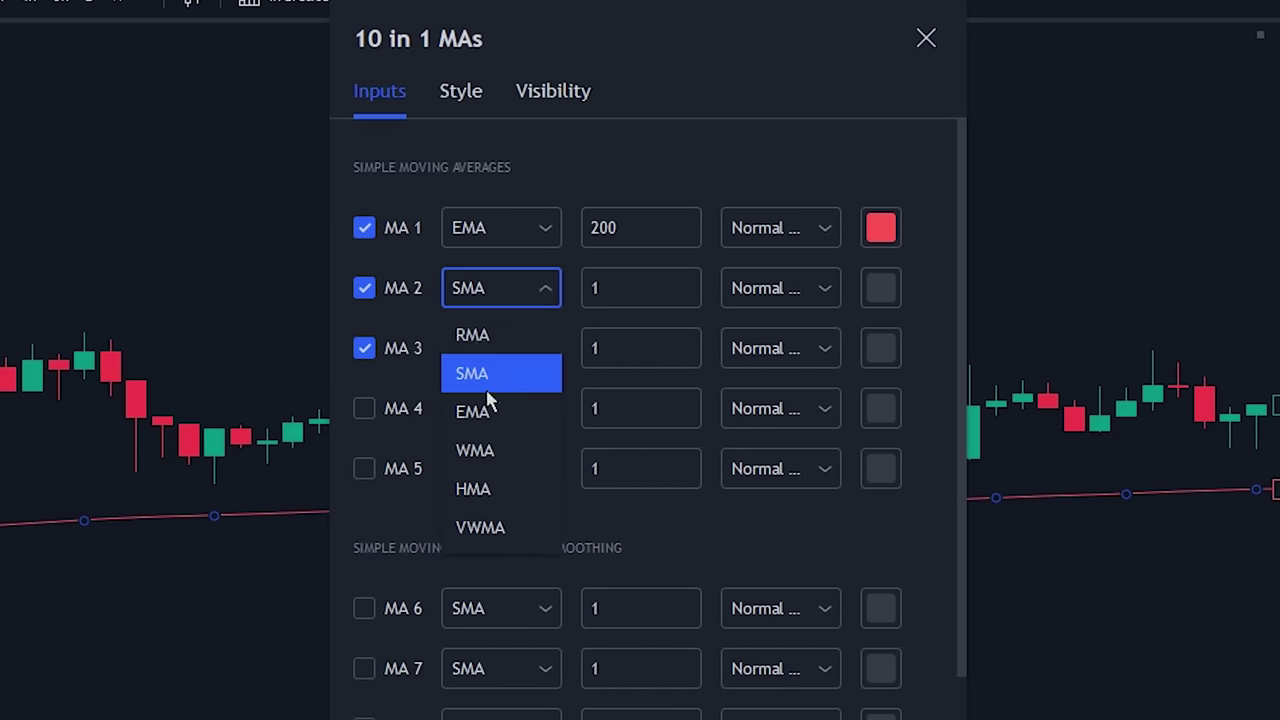
{"action": "left_click", "coordinate": [487, 410]}
{"action": "left_click", "coordinate": [482, 350]}
{"action": "left_click", "coordinate": [500, 470]}
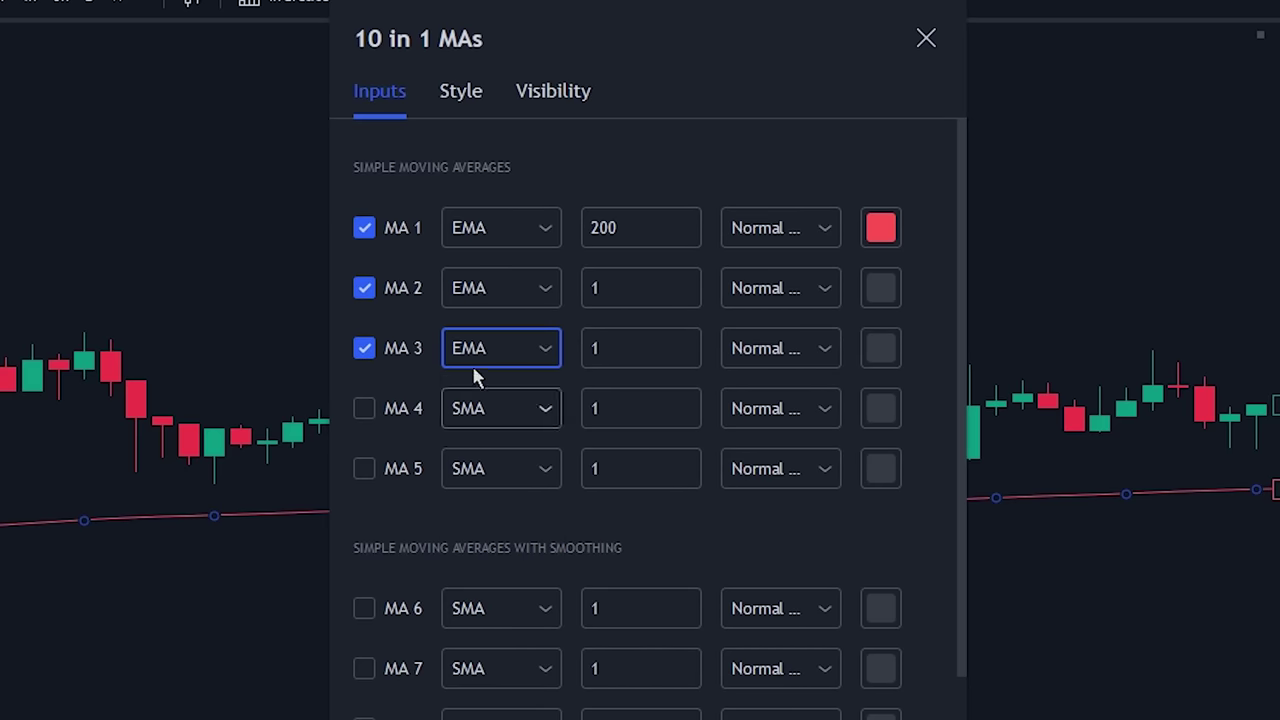
Set the MA 1, MA 2 and MA 3 lengths to 21, 50 and 100
{"action": "left_click", "coordinate": [634, 230]}
{"action": "type", "text": "21"}
{"action": "key", "text": "Tab"}
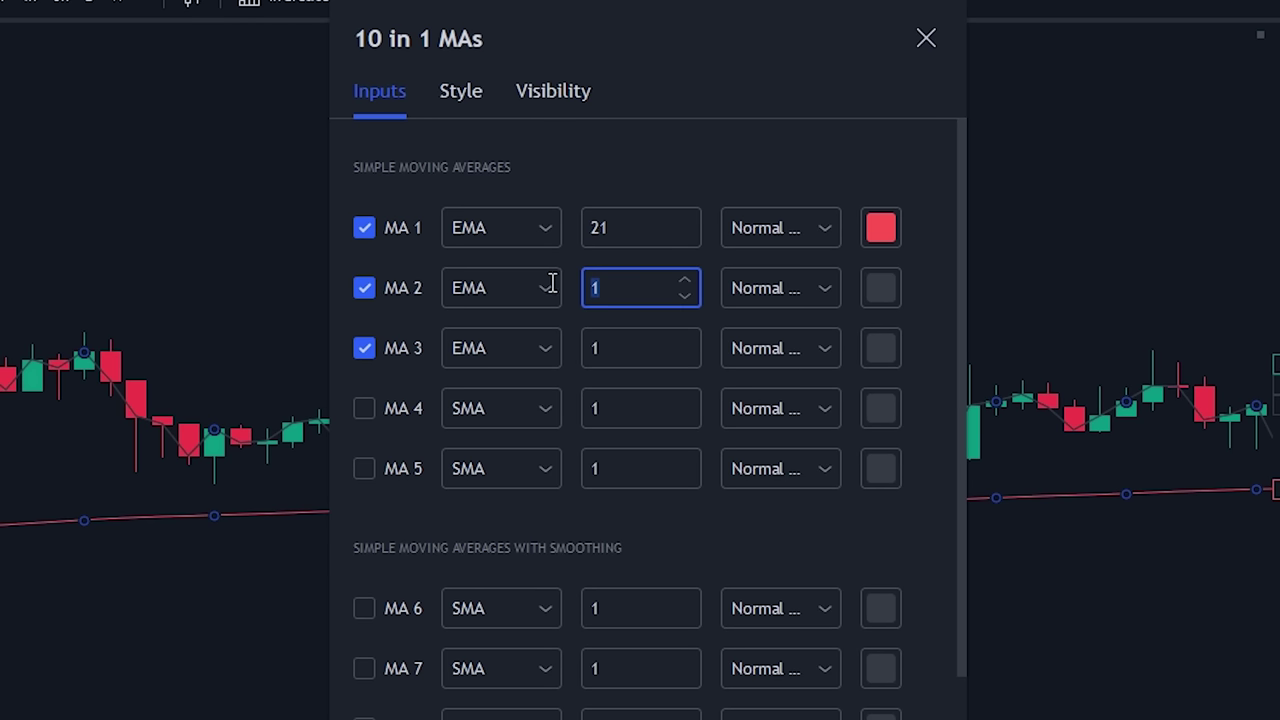
{"action": "type", "text": "50"}
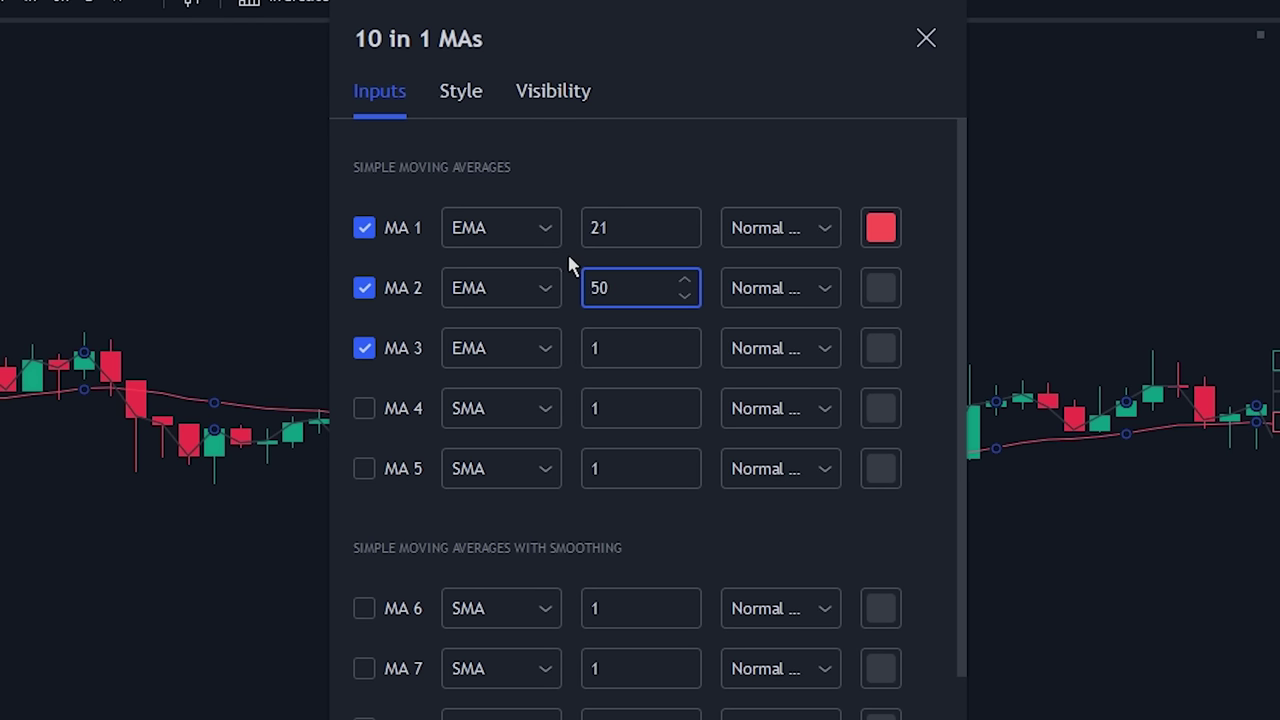
{"action": "left_click", "coordinate": [617, 334]}
{"action": "type", "text": "00"}
{"action": "left_click", "coordinate": [754, 195]}
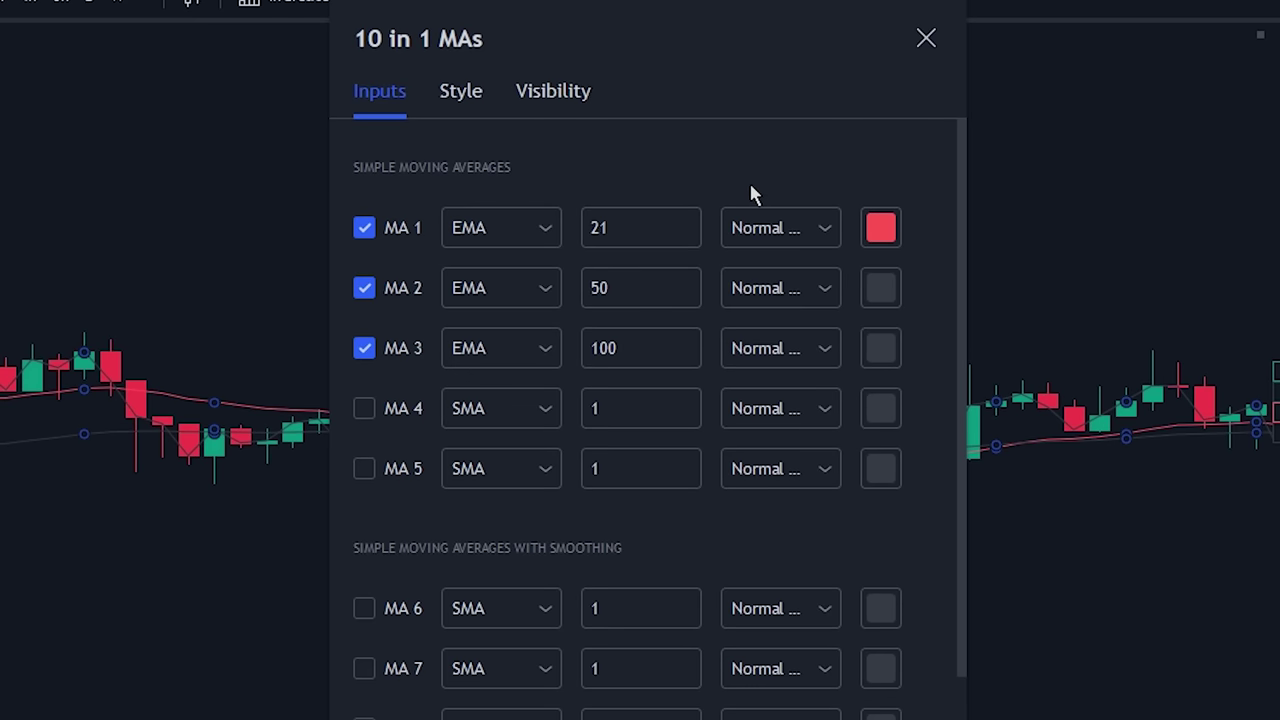
Colour MA 1 white, MA 2 yellow and MA 3 red, then close the settings
{"action": "left_click", "coordinate": [880, 228]}
{"action": "left_click", "coordinate": [885, 276]}
{"action": "left_click", "coordinate": [880, 288]}
{"action": "left_click", "coordinate": [940, 364]}
{"action": "left_click", "coordinate": [880, 348]}
{"action": "left_click", "coordinate": [885, 424]}
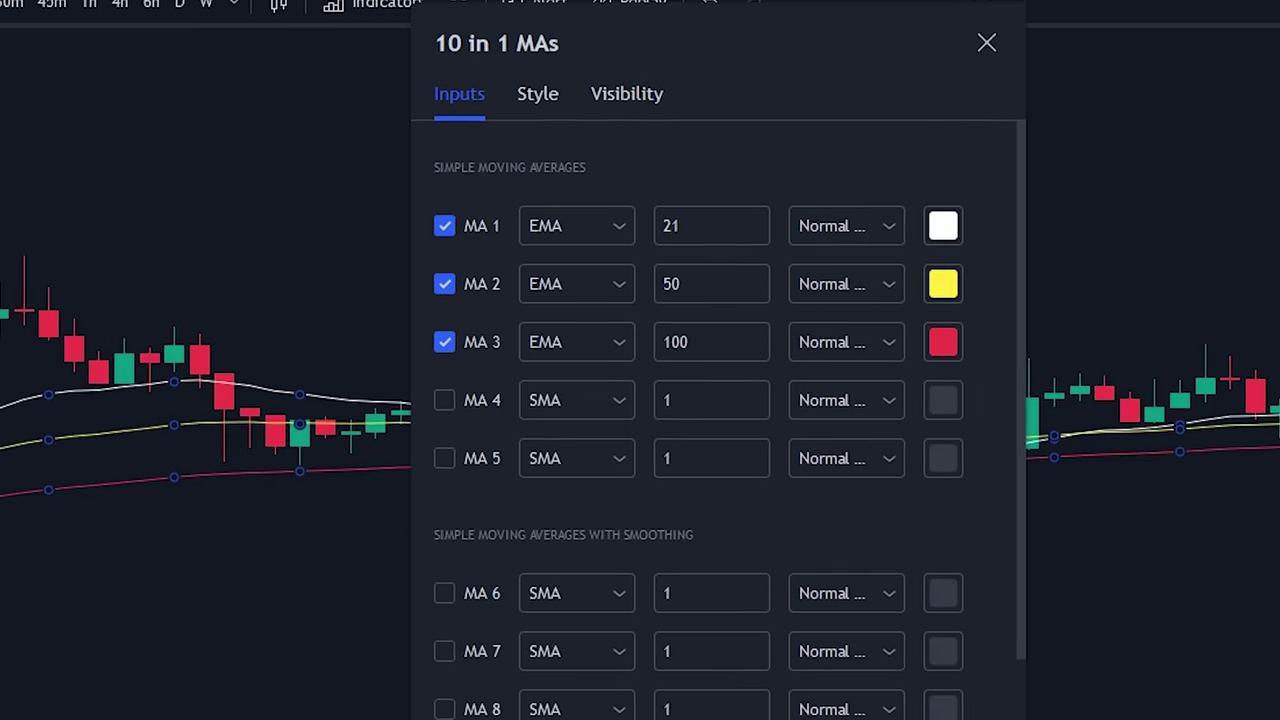
{"action": "key", "text": "Escape"}
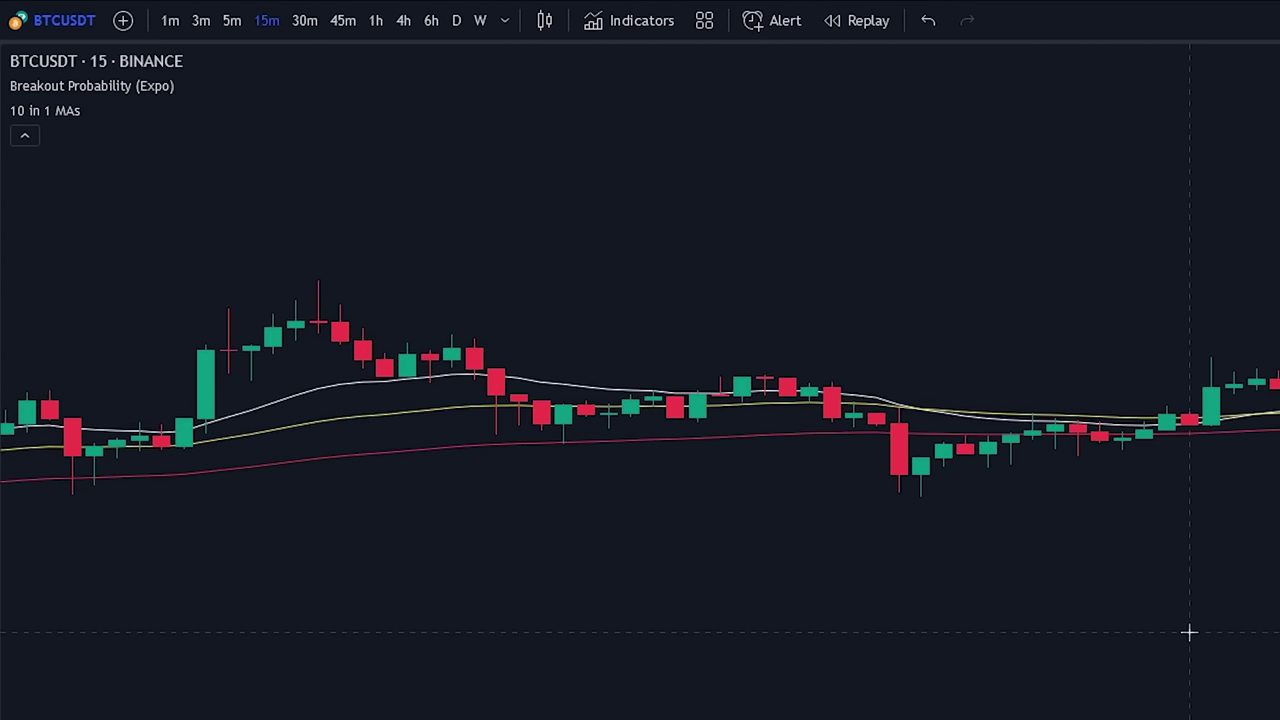
Zoom out to the steep rally with breakout levels at 63.47% up and 28.28% down
{"action": "scroll", "coordinate": [1188, 632], "scroll_direction": "down", "scroll_amount": 4}
{"action": "scroll", "coordinate": [1188, 632], "scroll_direction": "down", "scroll_amount": 2}
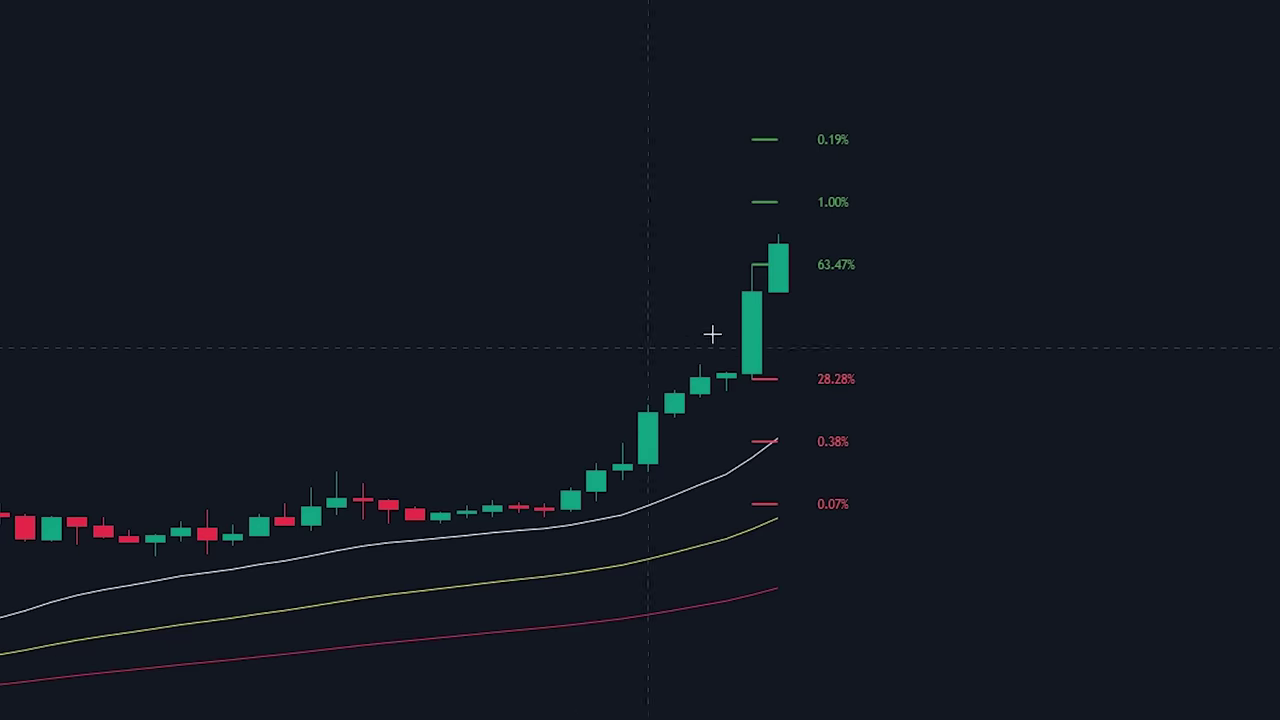
Place a long position on the breakout candle, adjusting stop and target to about 0.74 risk/reward
{"action": "left_click", "coordinate": [805, 244]}
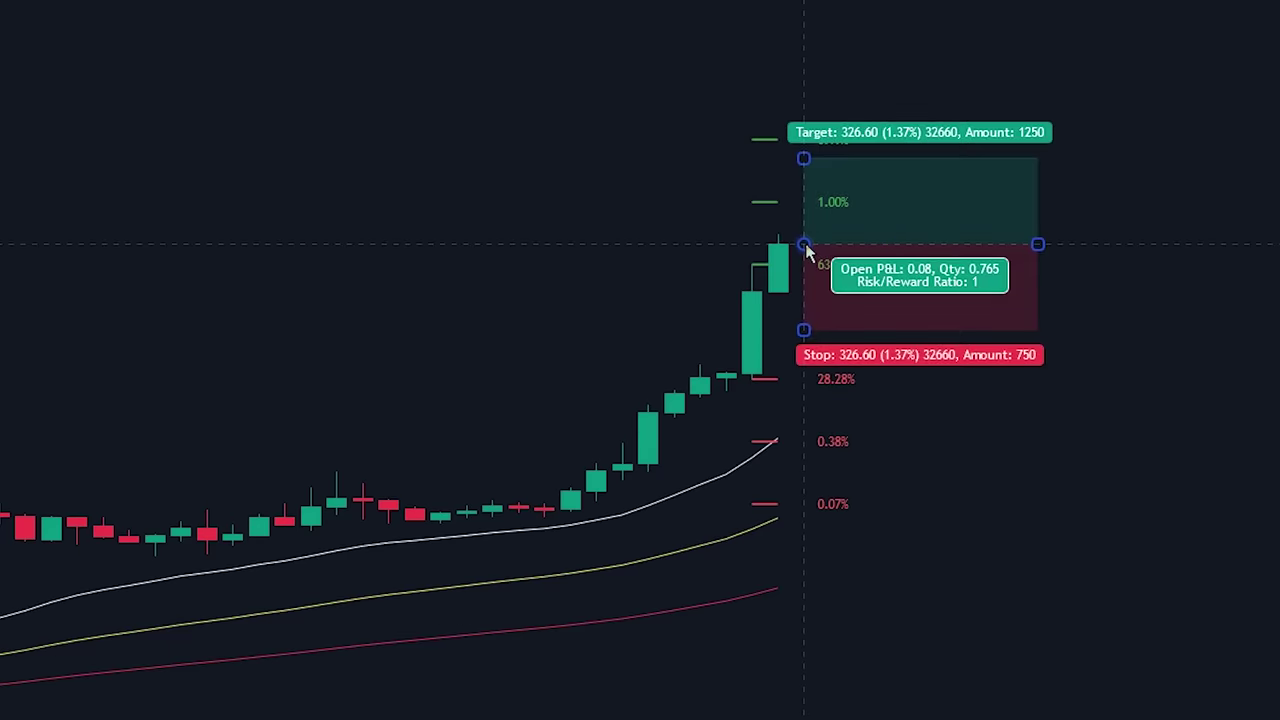
{"action": "left_click_drag", "start_coordinate": [805, 331], "coordinate": [818, 523]}
{"action": "left_click_drag", "start_coordinate": [739, 567], "coordinate": [746, 414]}
{"action": "left_click_drag", "start_coordinate": [723, 156], "coordinate": [757, 134]}
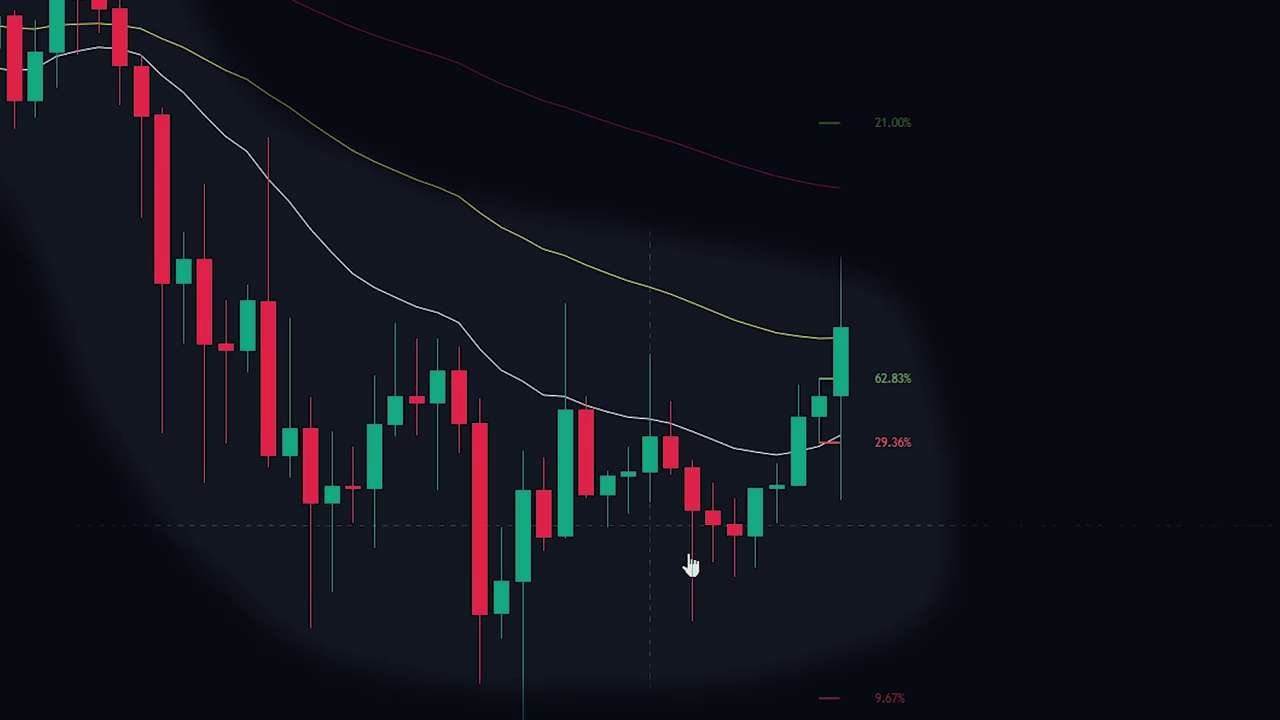
Draw a descending trendline from the early swing high past the latest candles
{"action": "left_click", "coordinate": [183, 232]}
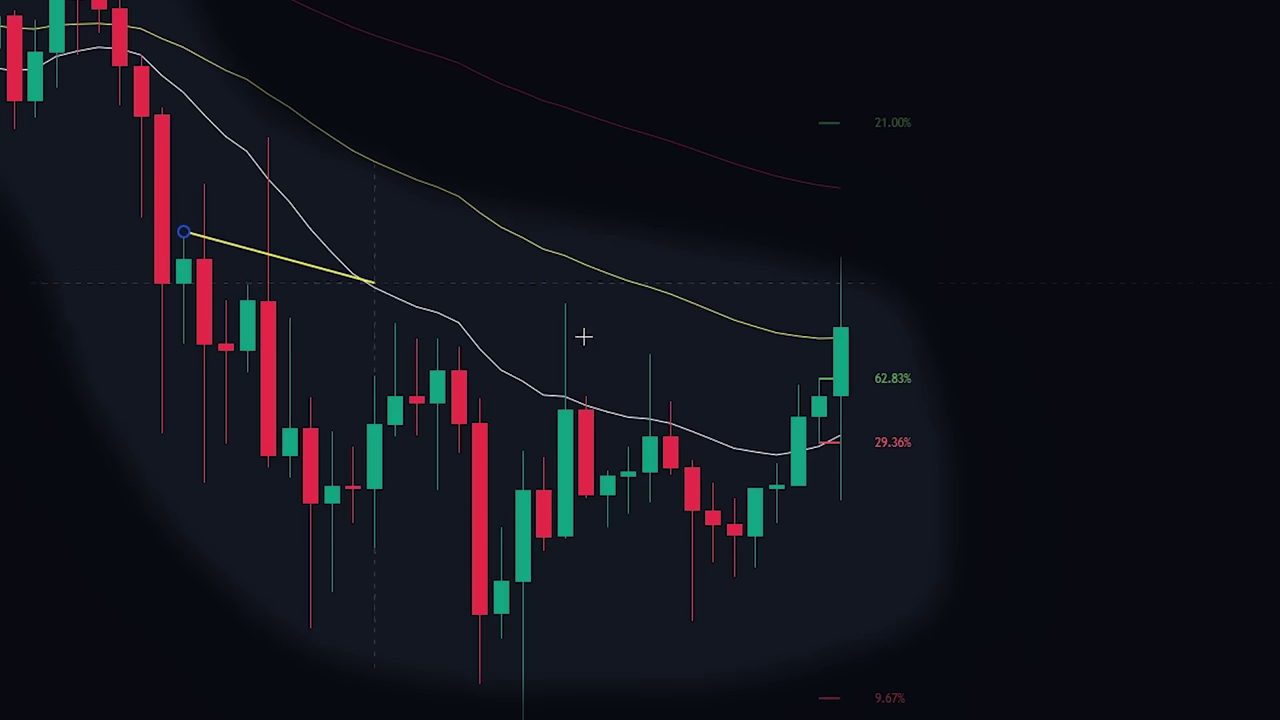
{"action": "left_click", "coordinate": [898, 510]}
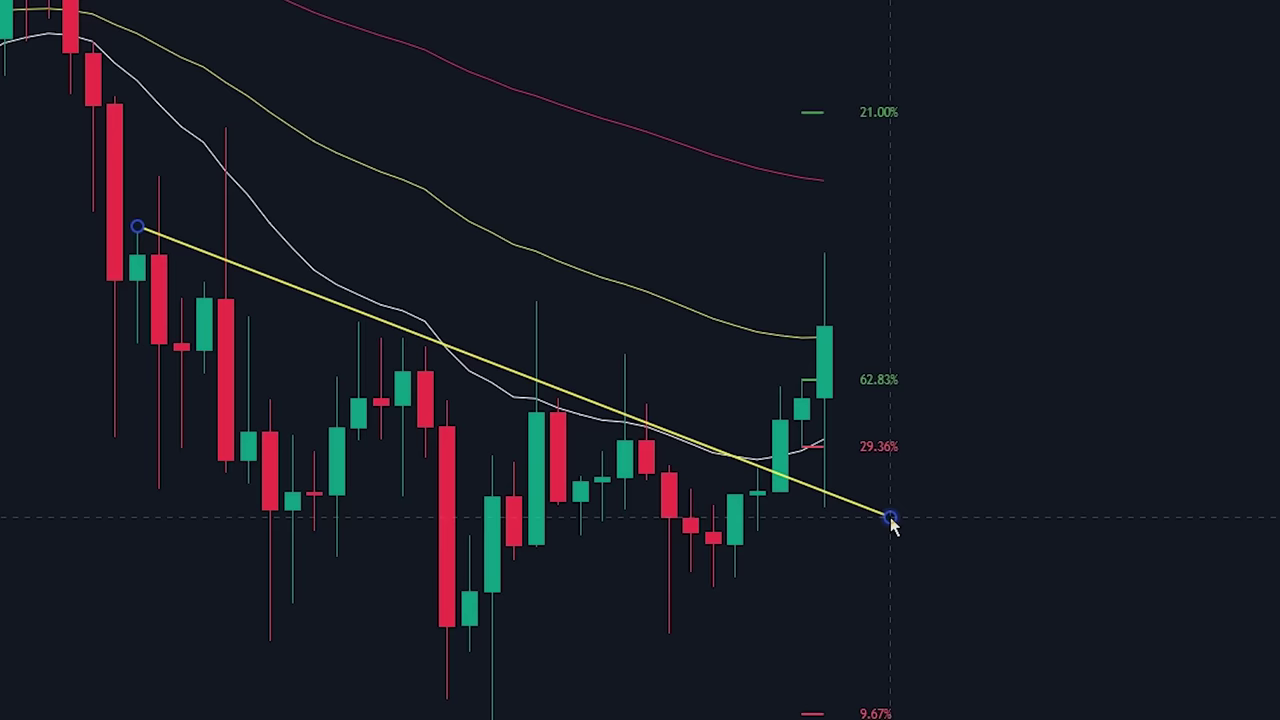
{"action": "left_click", "coordinate": [628, 508]}
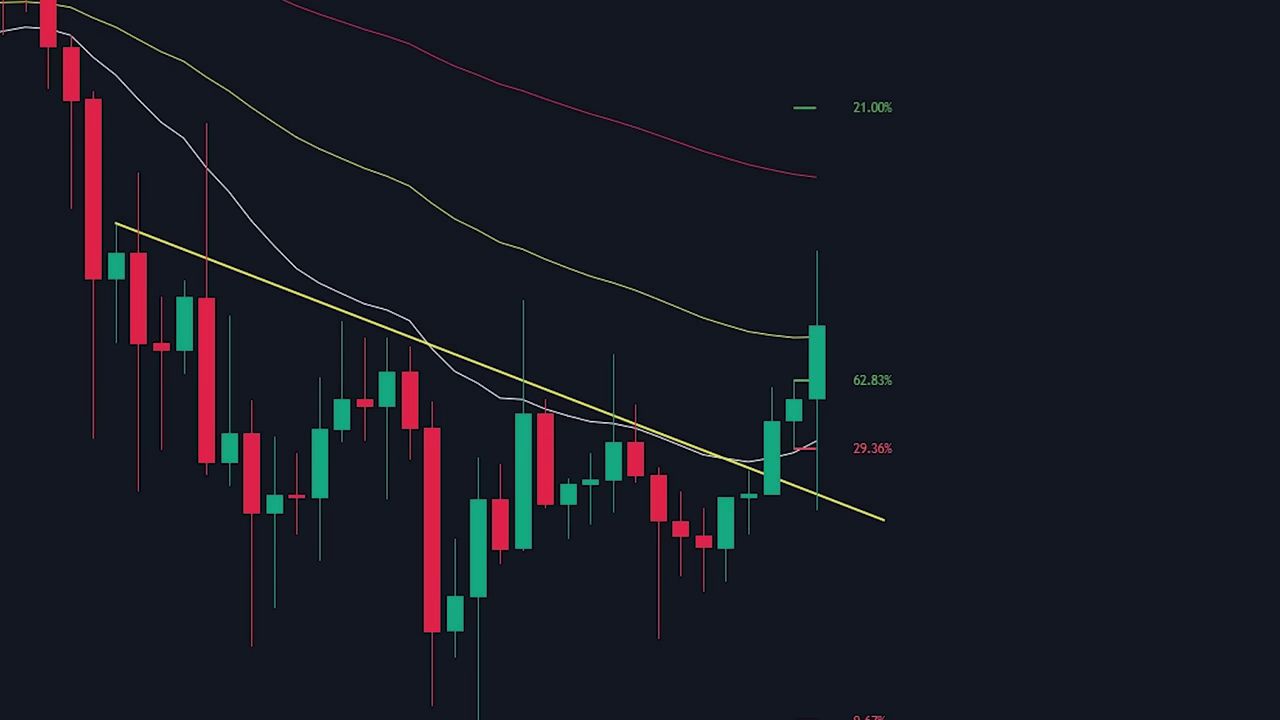
{"action": "left_click_drag", "start_coordinate": [1074, 543], "coordinate": [1037, 421]}
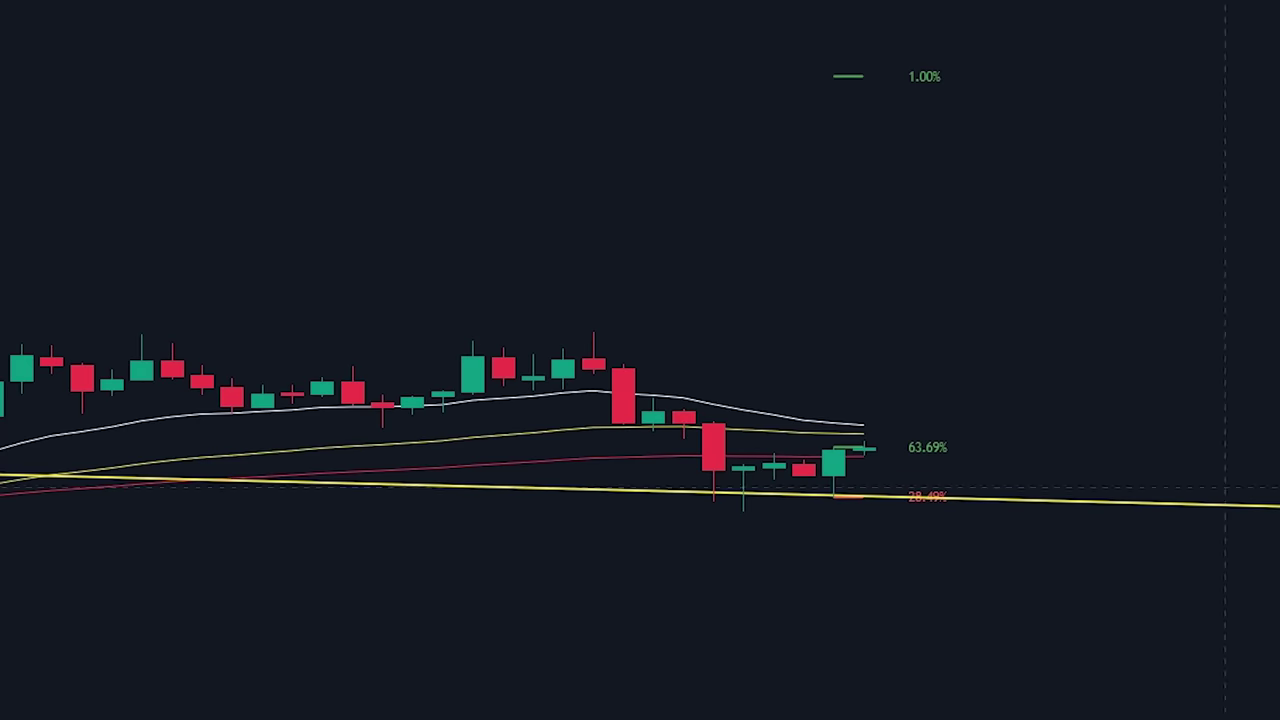
{"action": "scroll", "coordinate": [1225, 490], "scroll_direction": "down", "scroll_amount": 3}
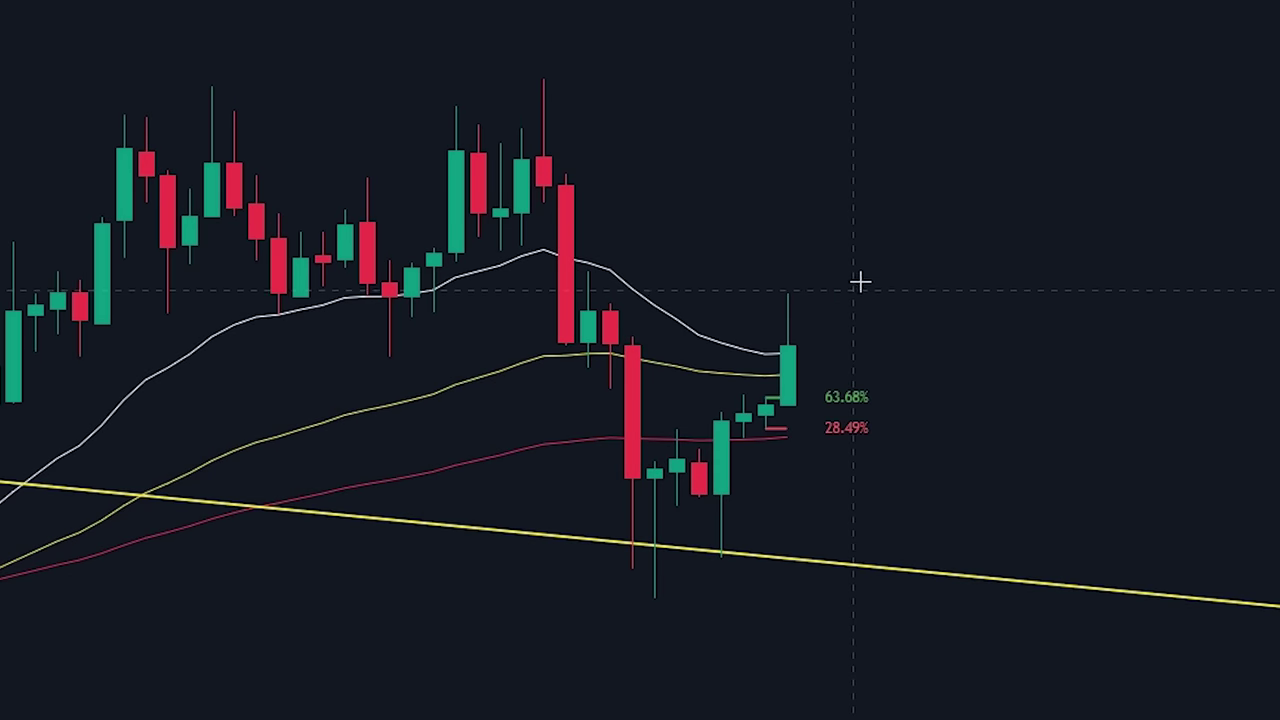
Place a long position on the latest candle with its stop at the trendline and a 2:1 target
{"action": "left_click", "coordinate": [808, 347]}
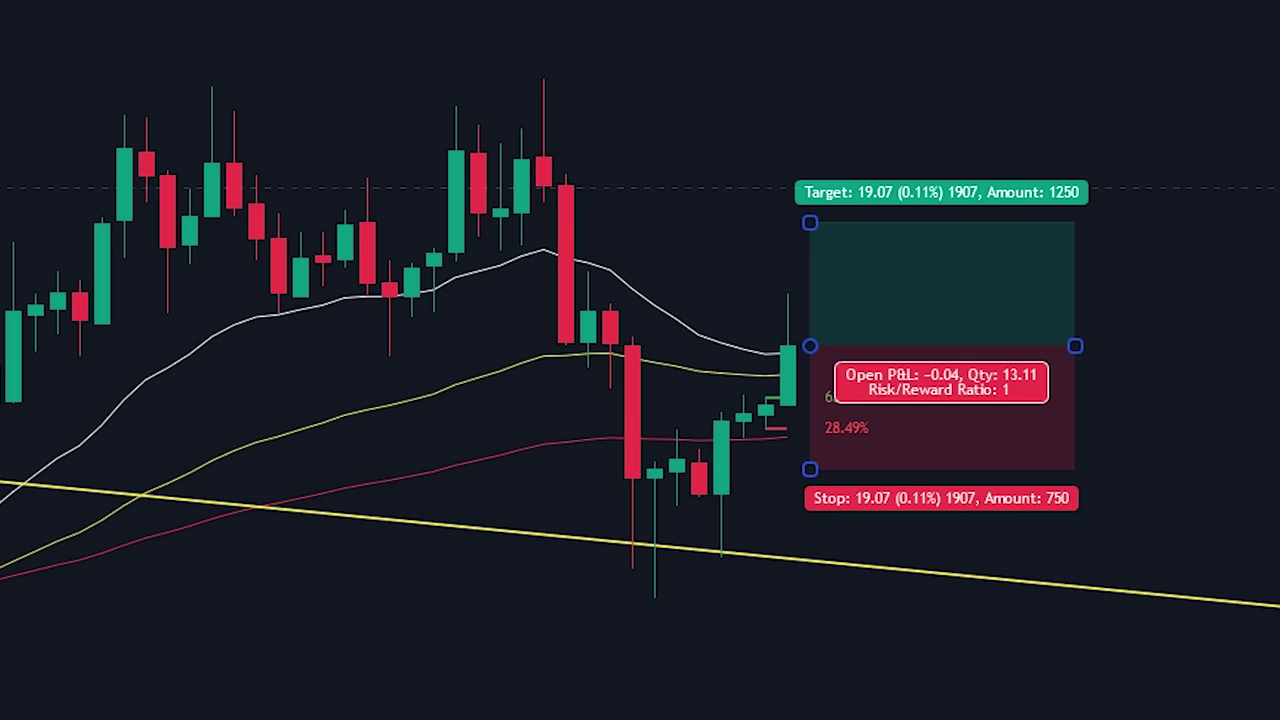
{"action": "left_click_drag", "start_coordinate": [1226, 612], "coordinate": [1180, 418]}
{"action": "left_click_drag", "start_coordinate": [764, 202], "coordinate": [768, 261]}
{"action": "left_click_drag", "start_coordinate": [678, 305], "coordinate": [660, 497]}
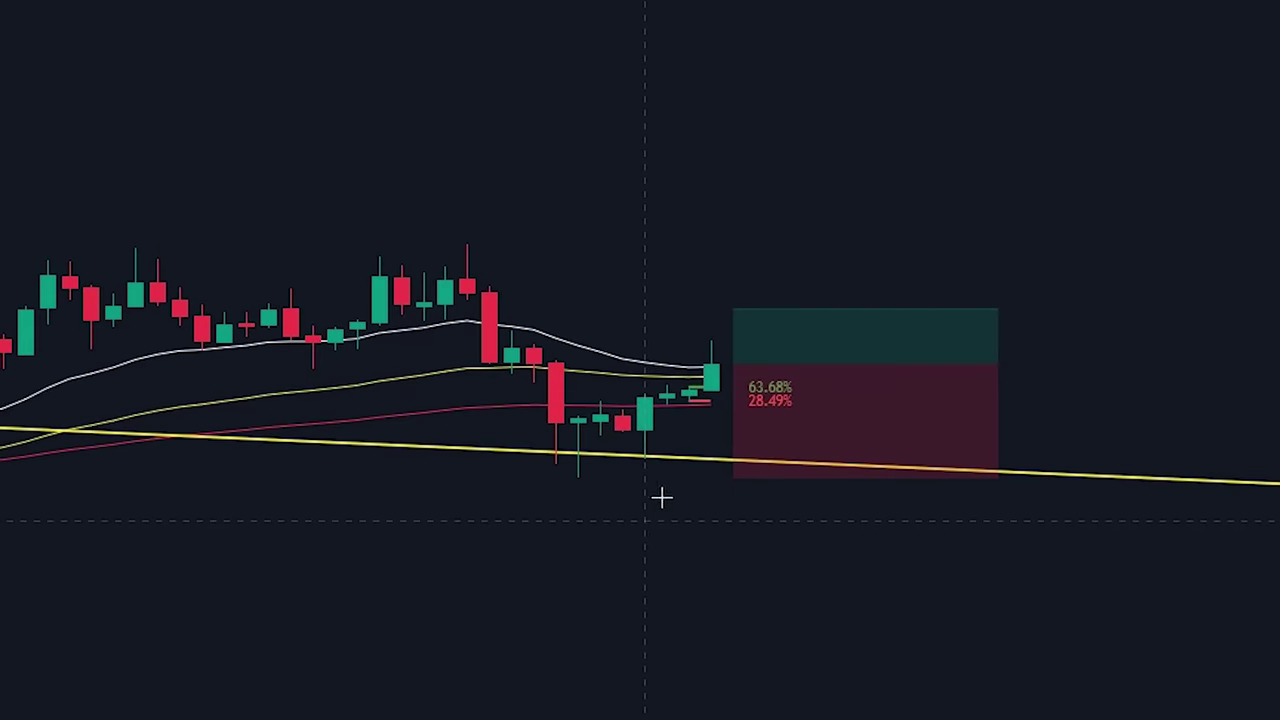
{"action": "left_click_drag", "start_coordinate": [733, 309], "coordinate": [730, 137]}
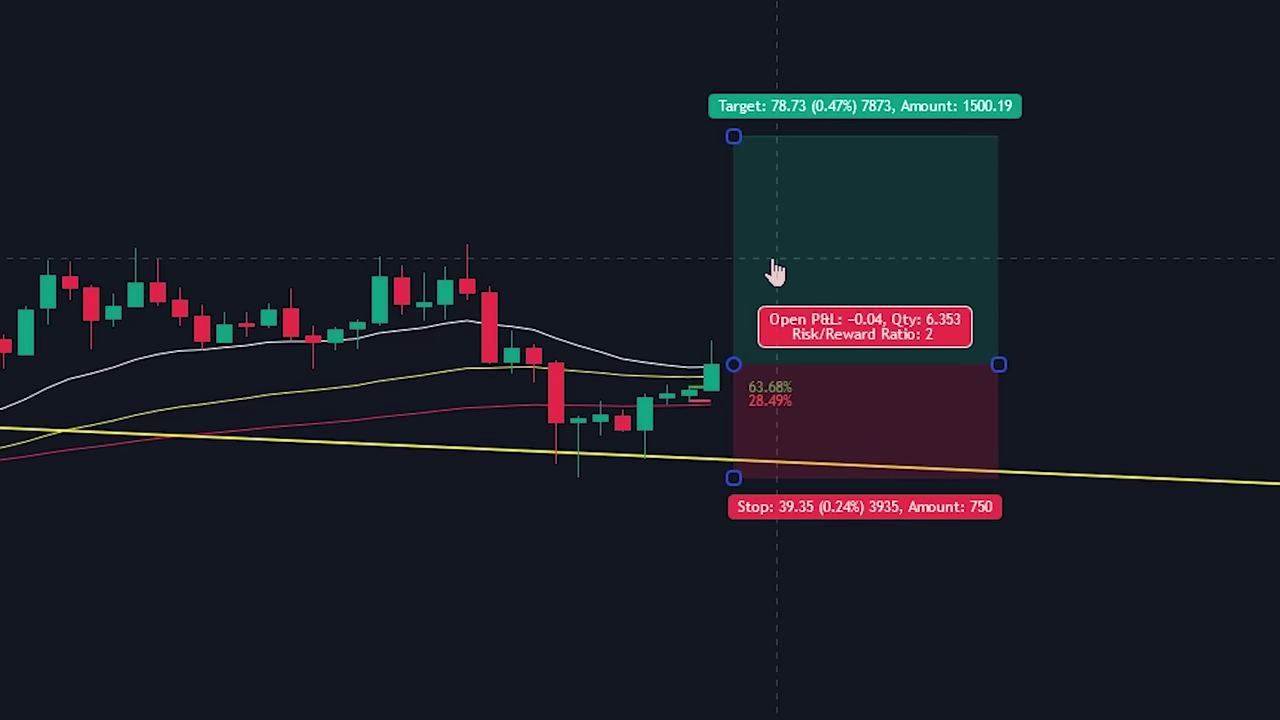
{"action": "left_click_drag", "start_coordinate": [773, 263], "coordinate": [764, 261]}
{"action": "left_click", "coordinate": [752, 638]}
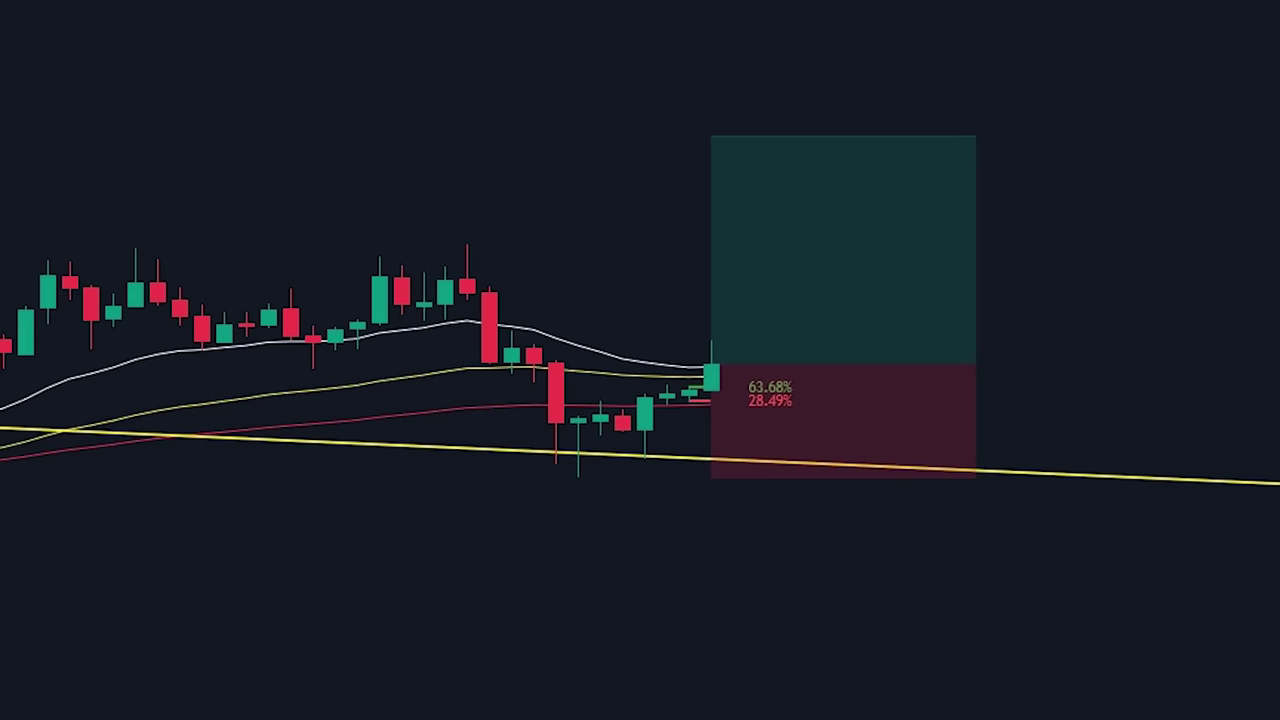
{"action": "left_click_drag", "start_coordinate": [397, 631], "coordinate": [869, 679]}
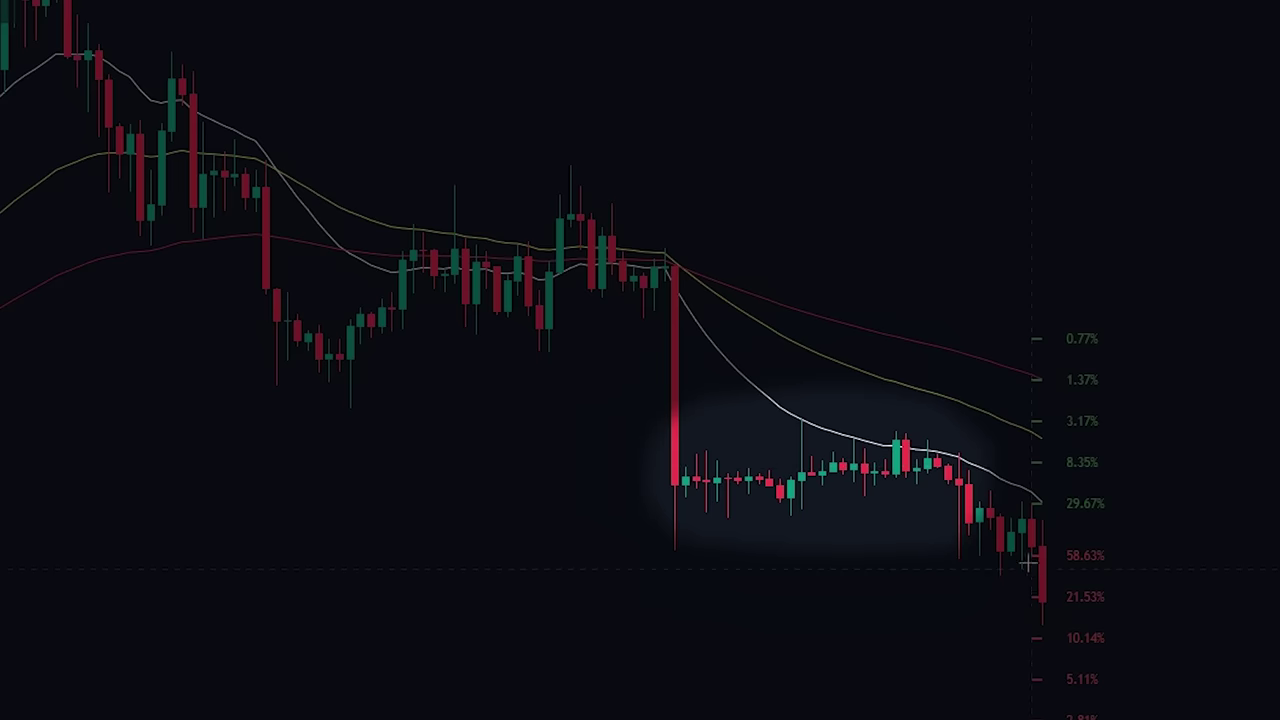
Zoom and pan to the sideways stretch showing 27.67% up and 63.09% down probabilities
{"action": "scroll", "coordinate": [979, 565], "scroll_direction": "up", "scroll_amount": 3}
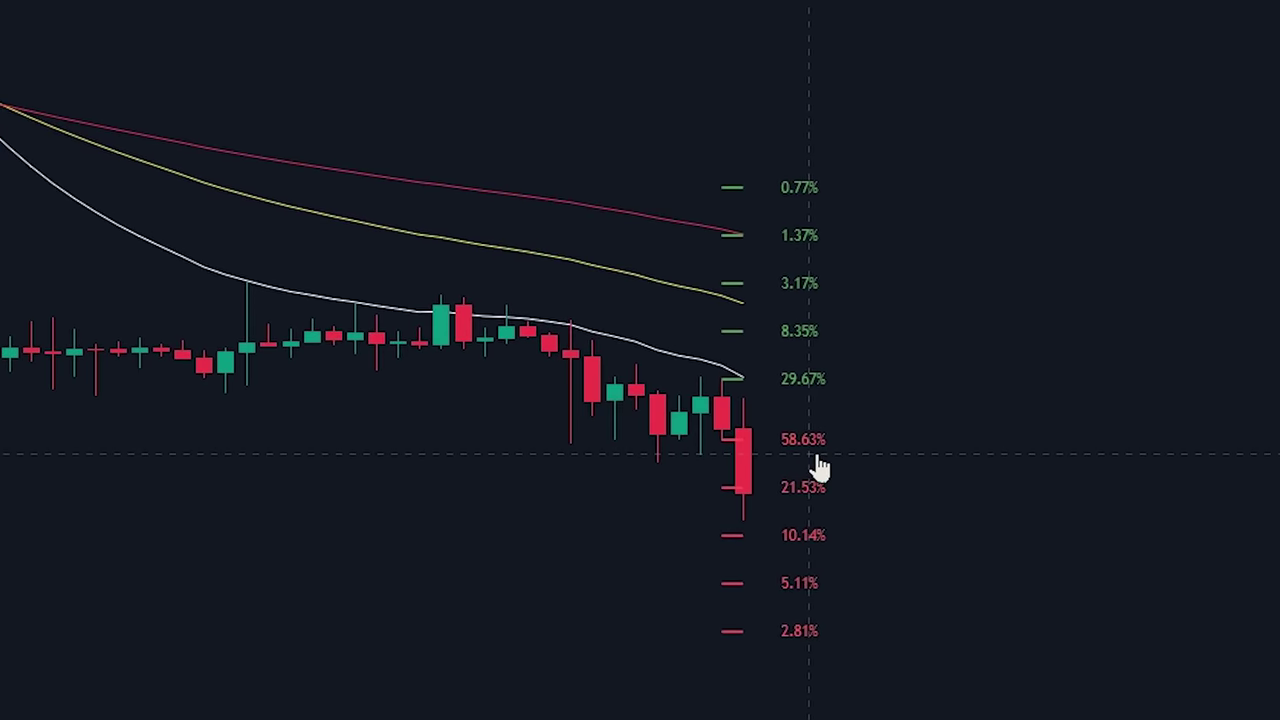
{"action": "left_click_drag", "start_coordinate": [895, 478], "coordinate": [895, 418]}
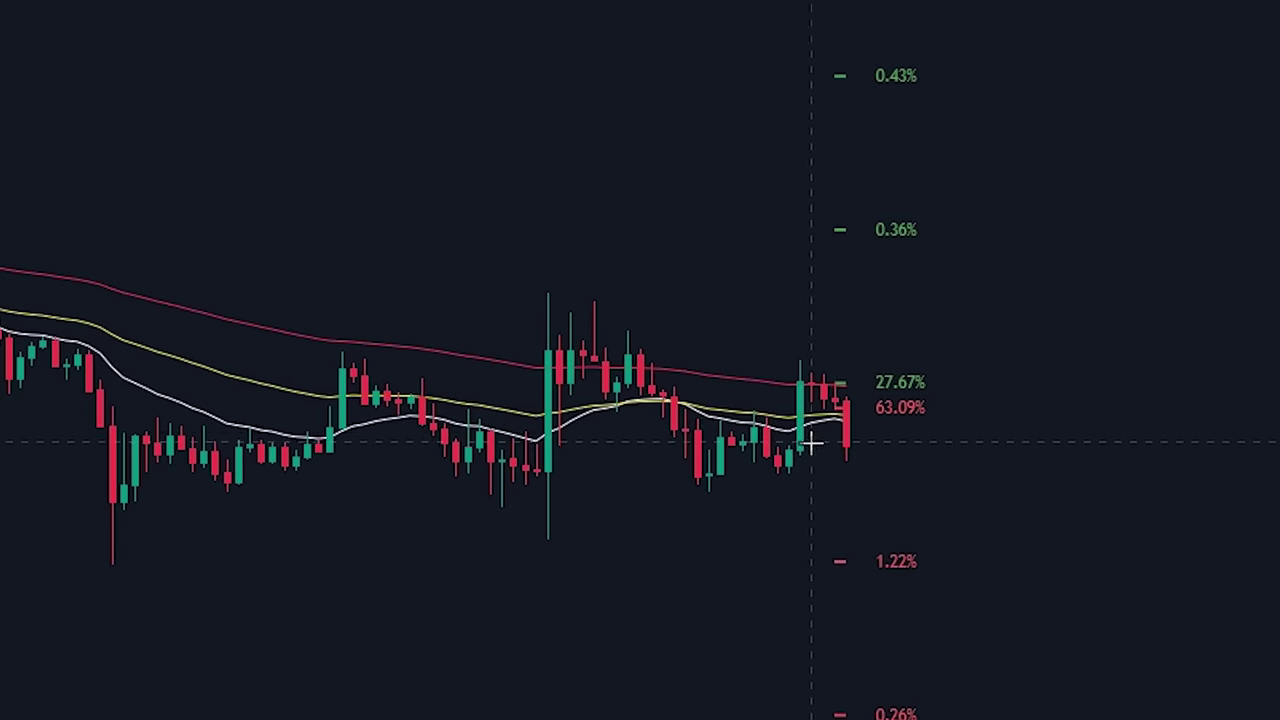
Place a short position on the latest red candle, raising the stop and lowering the target to about 2:1
{"action": "scroll", "coordinate": [729, 500], "scroll_direction": "up", "scroll_amount": 5}
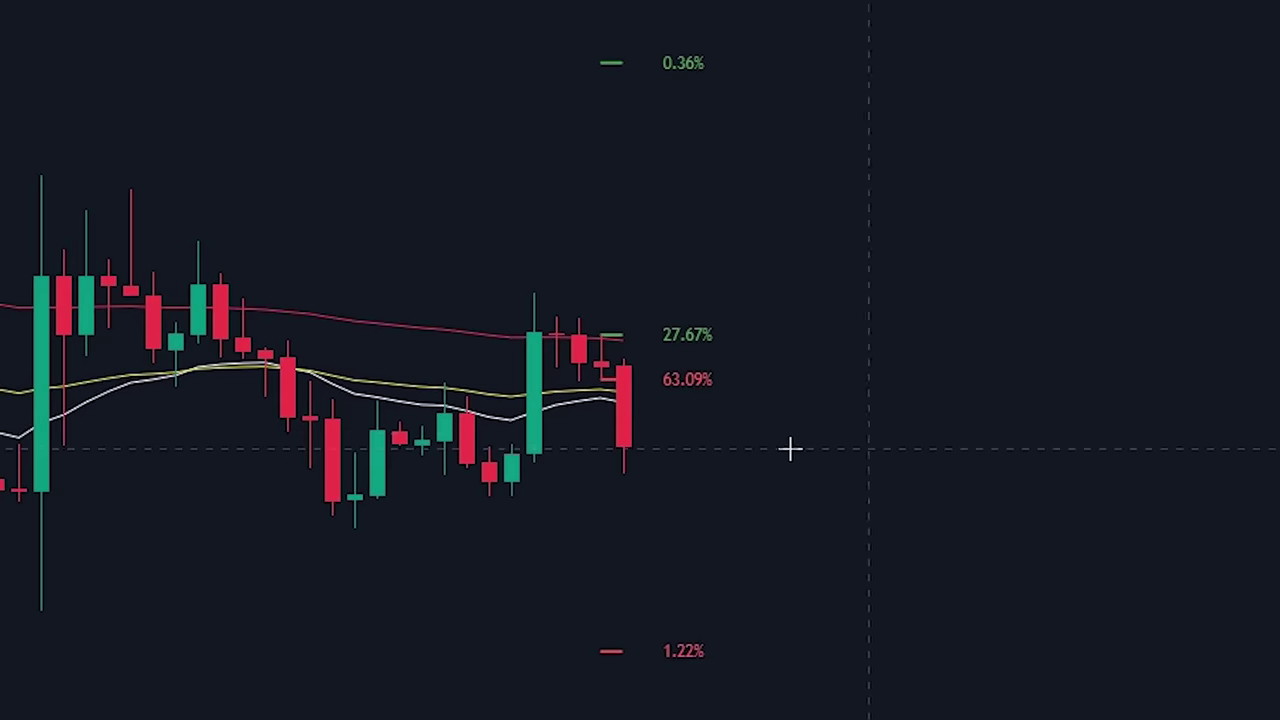
{"action": "left_click", "coordinate": [655, 447]}
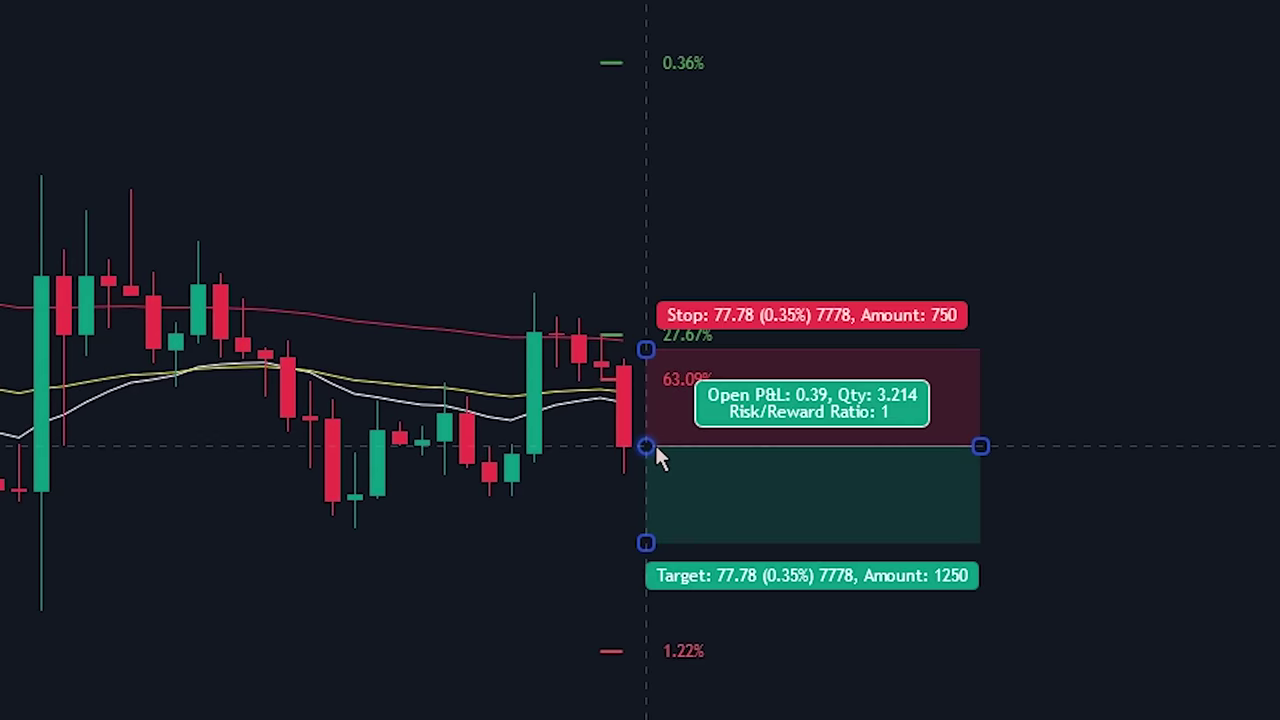
{"action": "scroll", "coordinate": [1114, 214], "scroll_direction": "down", "scroll_amount": 3}
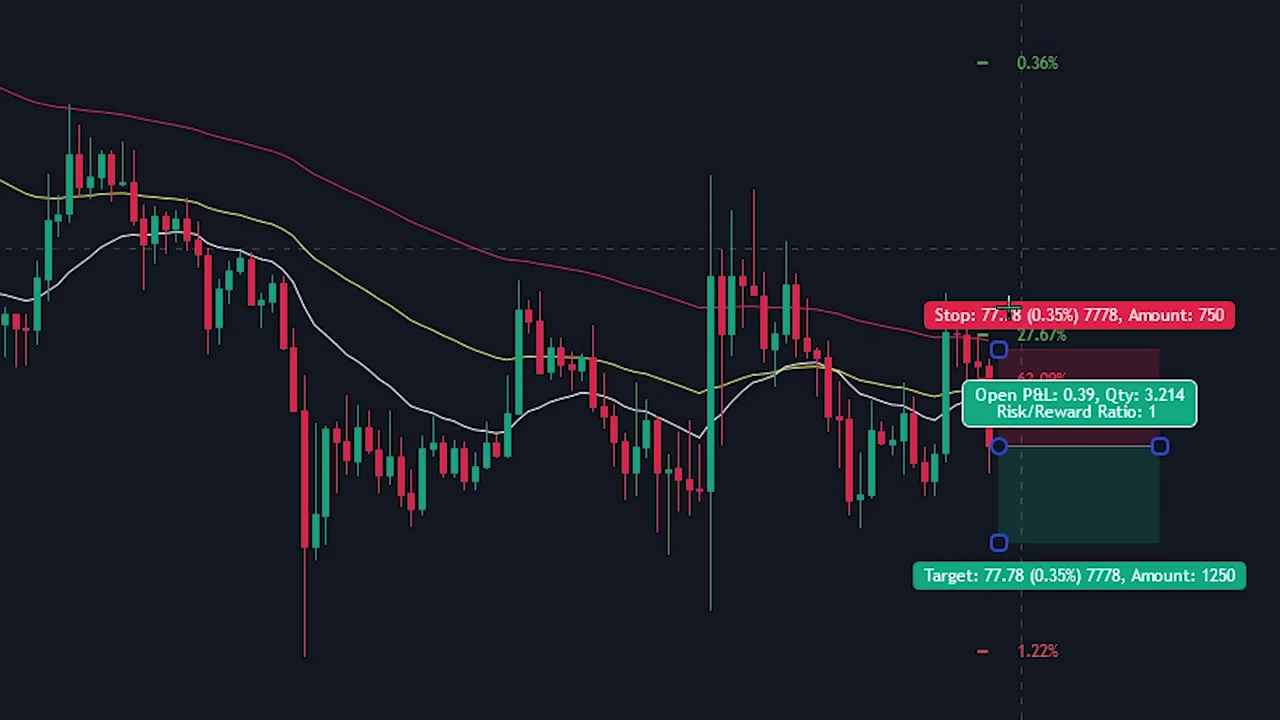
{"action": "scroll", "coordinate": [34, 57], "scroll_direction": "left", "scroll_amount": 5}
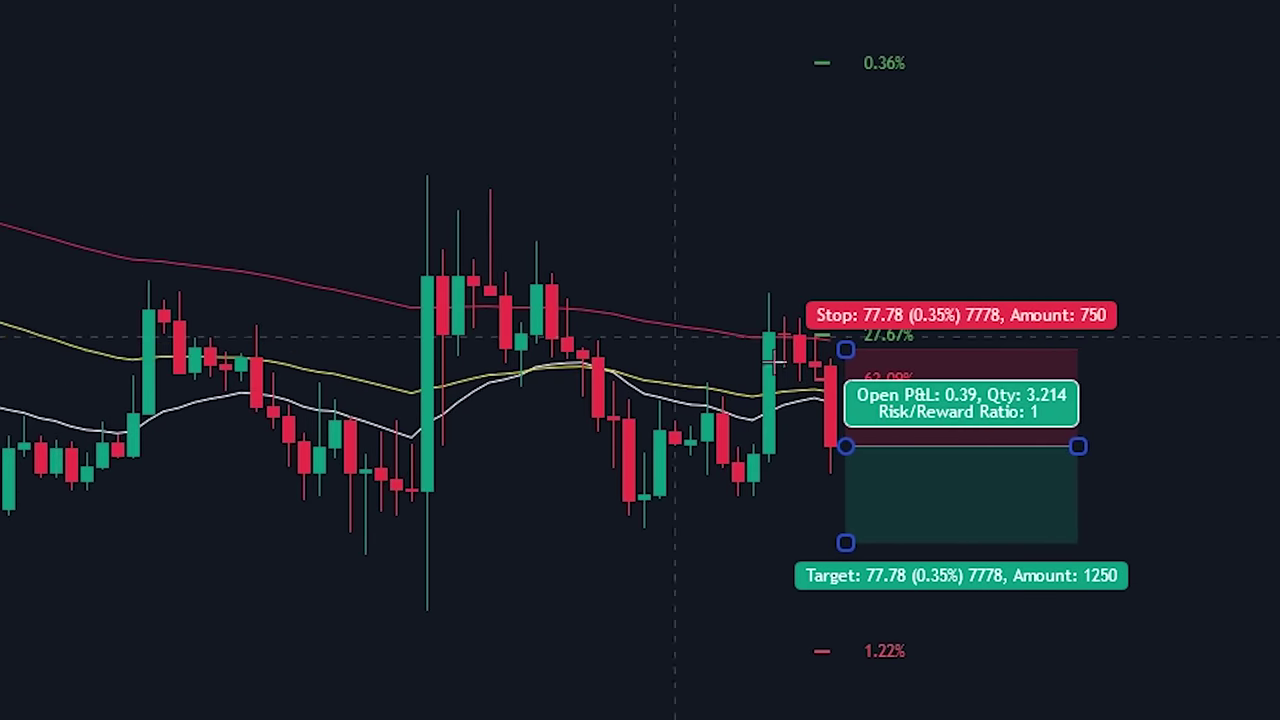
{"action": "left_click_drag", "start_coordinate": [858, 352], "coordinate": [940, 124]}
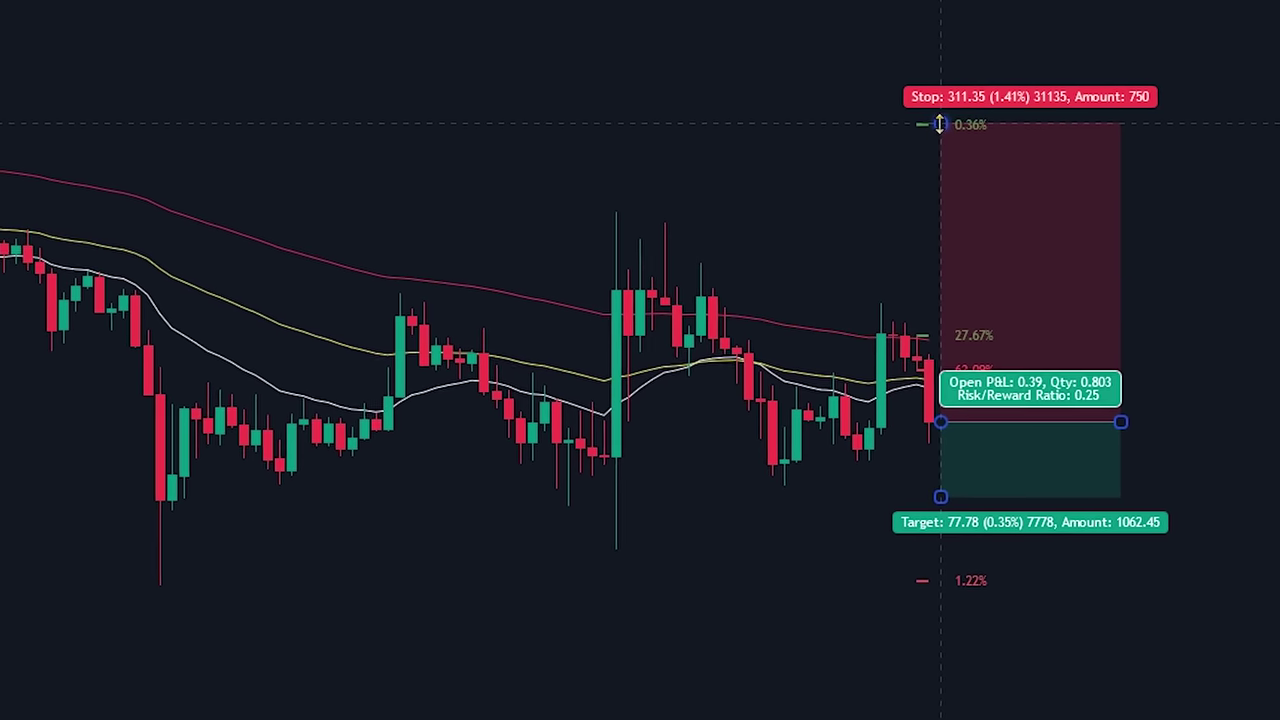
{"action": "left_click_drag", "start_coordinate": [940, 497], "coordinate": [940, 719]}
{"action": "scroll", "coordinate": [1257, 467], "scroll_direction": "down", "scroll_amount": 2}
{"action": "left_click_drag", "start_coordinate": [793, 533], "coordinate": [796, 633]}
Widen the short position box further to the right across later candles
{"action": "left_click_drag", "start_coordinate": [973, 289], "coordinate": [1250, 280]}
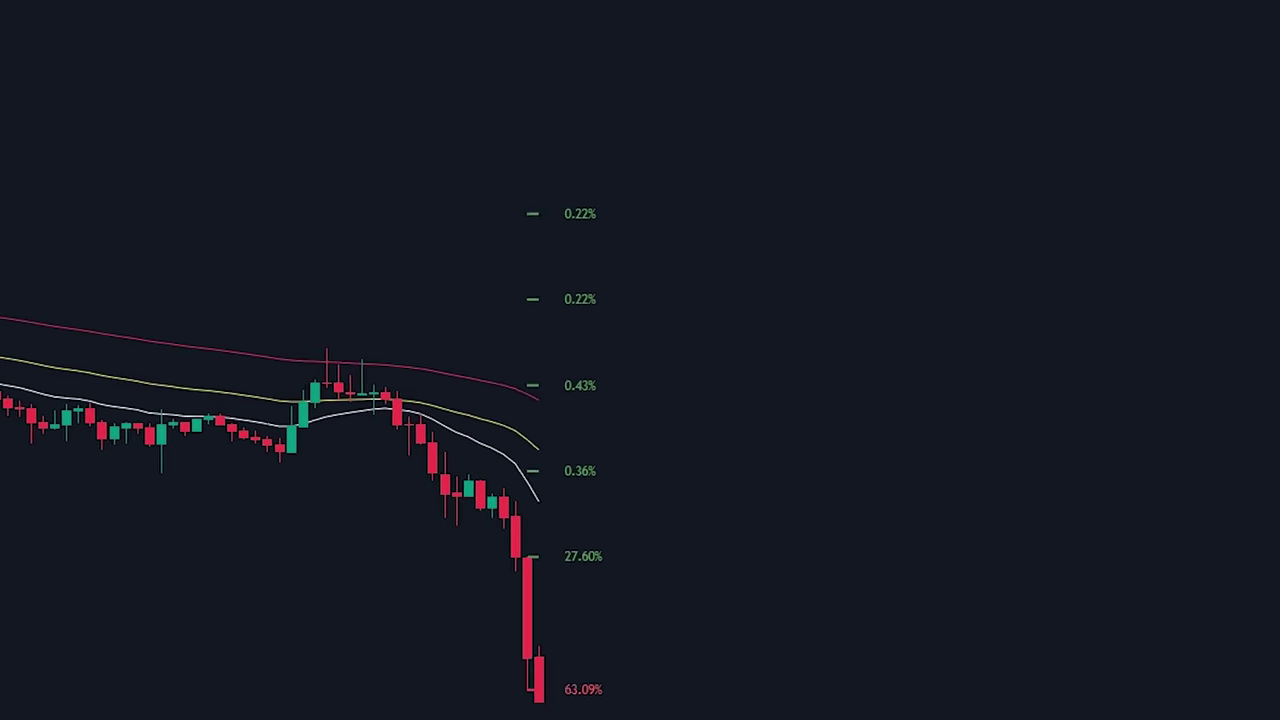
{"action": "left_click_drag", "start_coordinate": [90, 630], "coordinate": [642, 624]}
{"action": "left_click", "coordinate": [657, 274]}
{"action": "left_click_drag", "start_coordinate": [657, 274], "coordinate": [977, 331]}
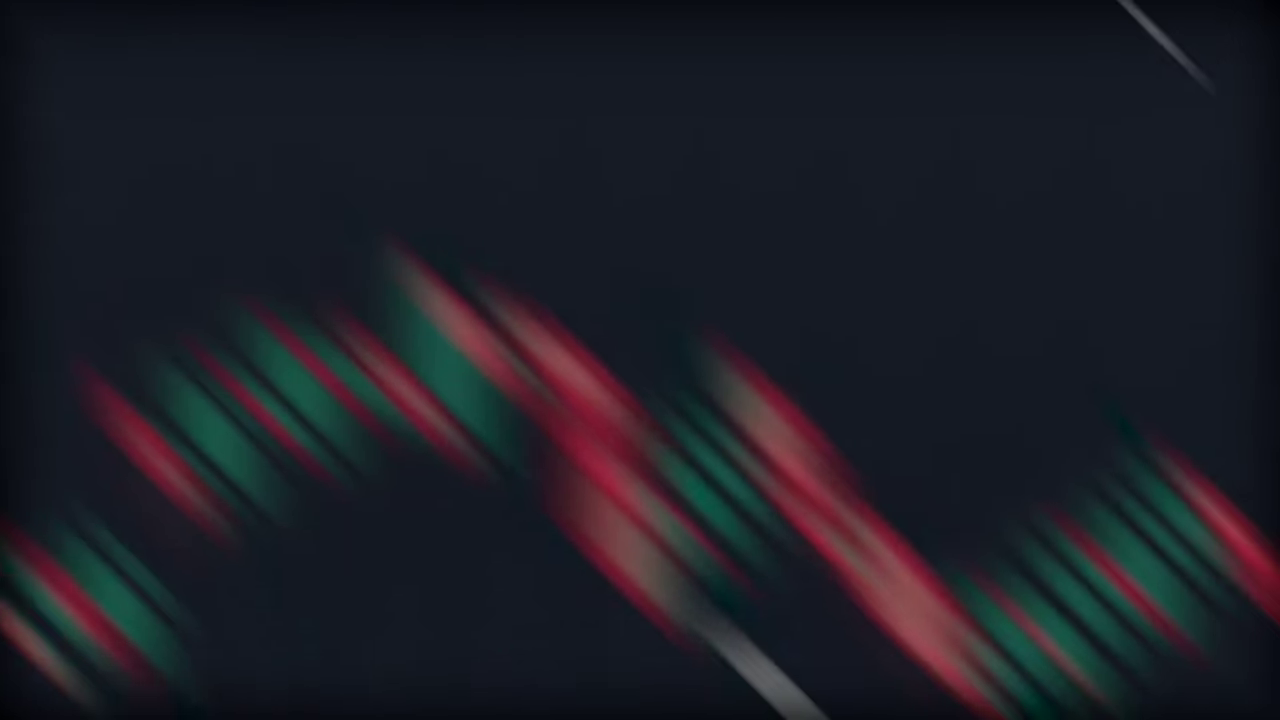